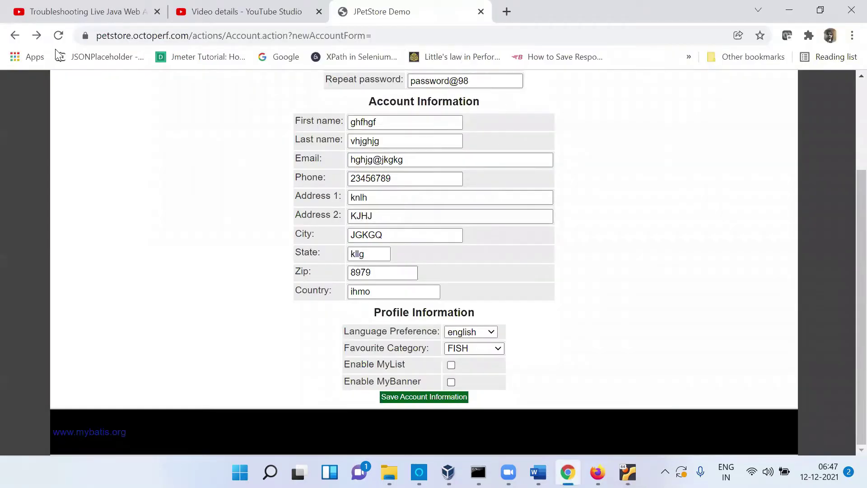
# Return to the JPetStore sign-in page and open the new-user registration form.
pyautogui.click(14, 39)
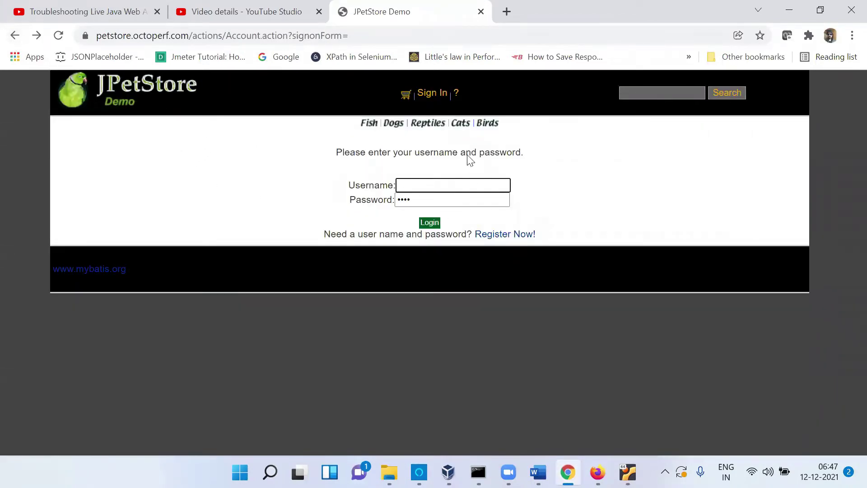
pyautogui.click(431, 93)
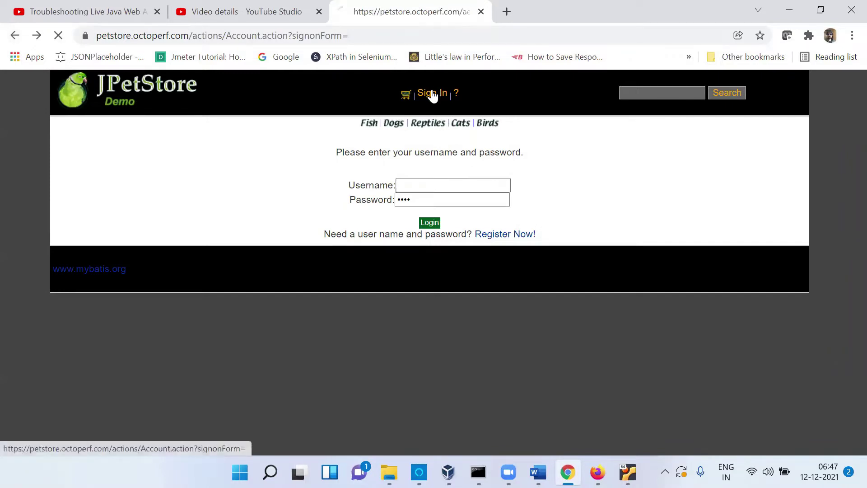
pyautogui.click(506, 237)
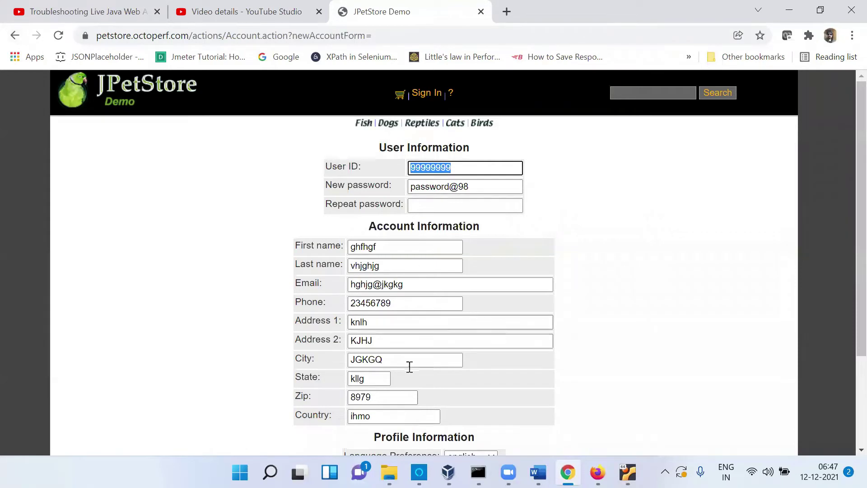
# Review the registration form's fields and try to save the account information.
pyautogui.scroll(-3, 849, 393)
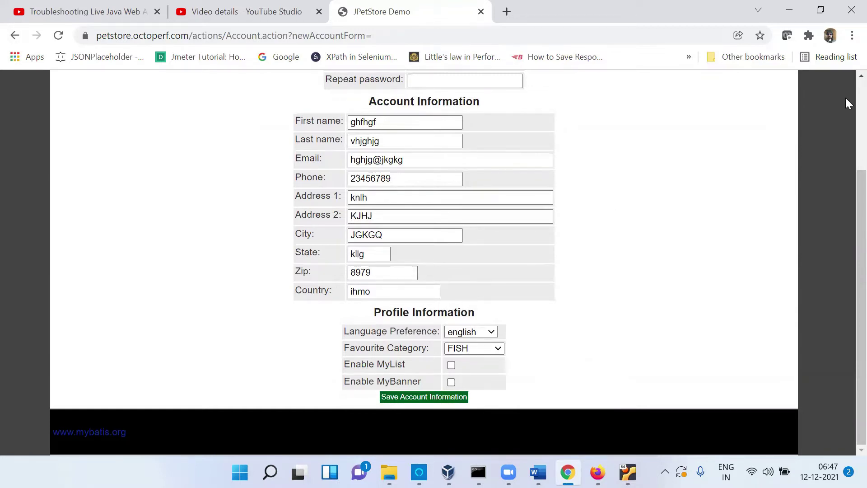
pyautogui.scroll(3, 845, 97)
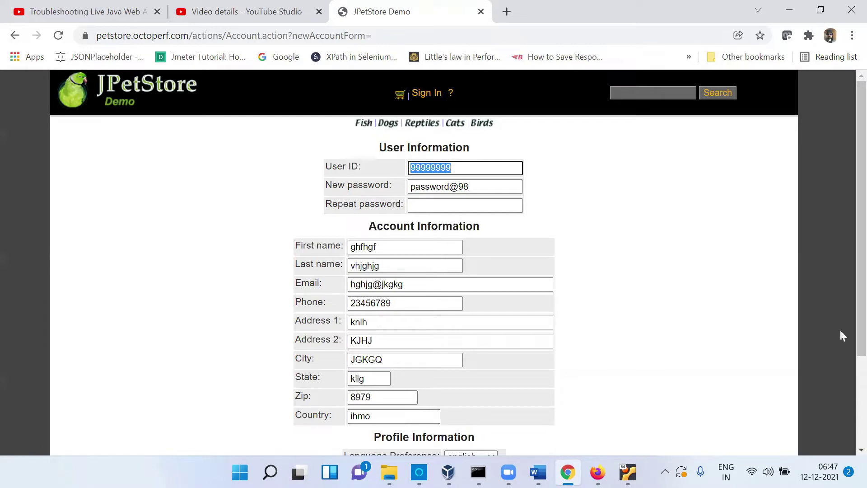
pyautogui.scroll(-3, 845, 409)
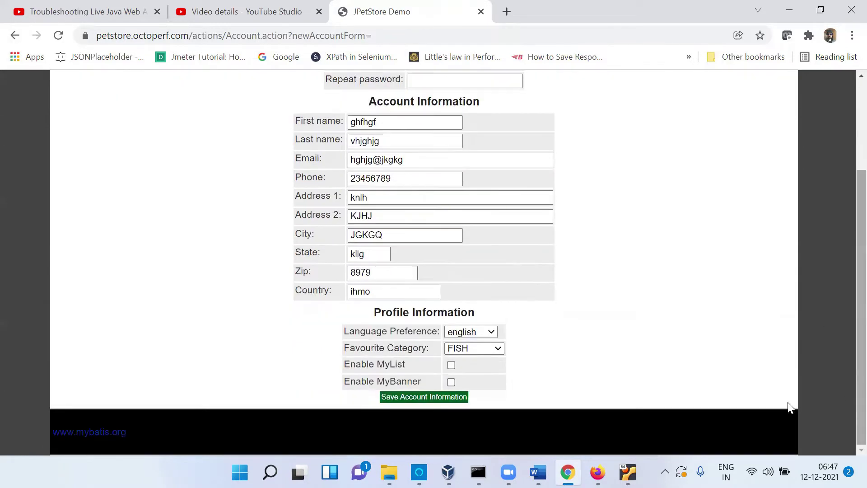
pyautogui.click(432, 400)
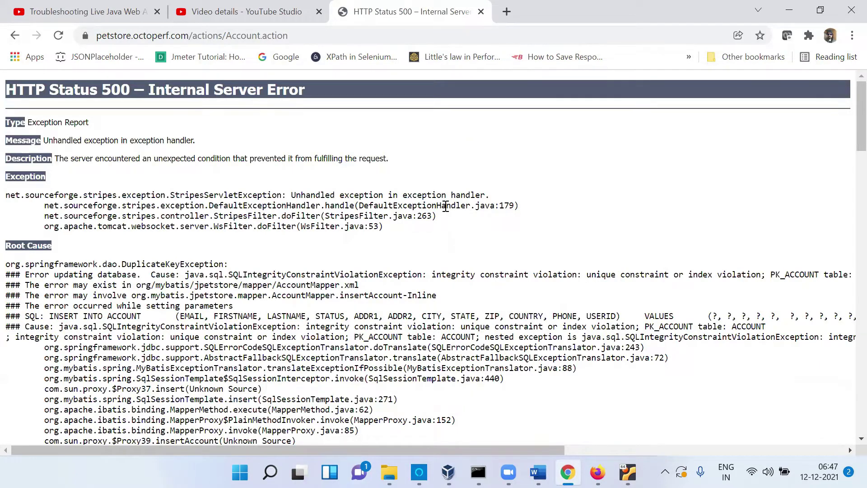
# Switch to JMeter in the ubuntu virtual machine and expand all five transaction controllers, from jpetstoreUrl to RegistrationConfirmationPage, to examine their recorded requests.
pyautogui.click(628, 471)
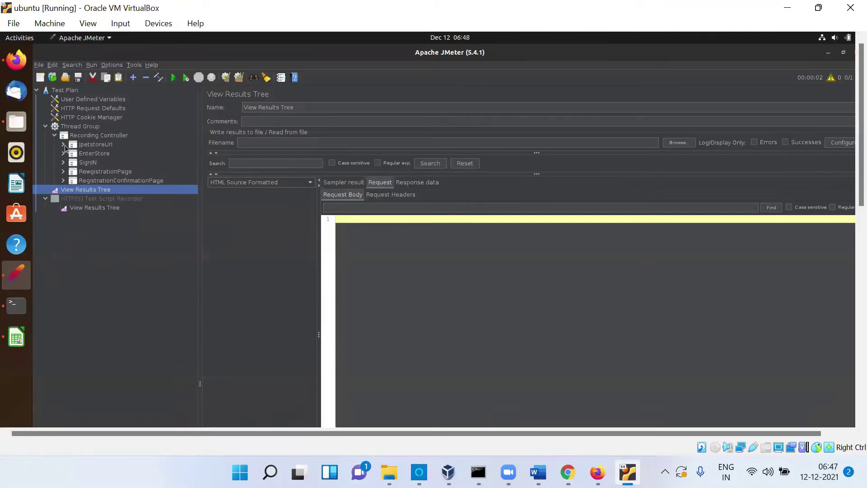
pyautogui.click(63, 145)
pyautogui.click(97, 143)
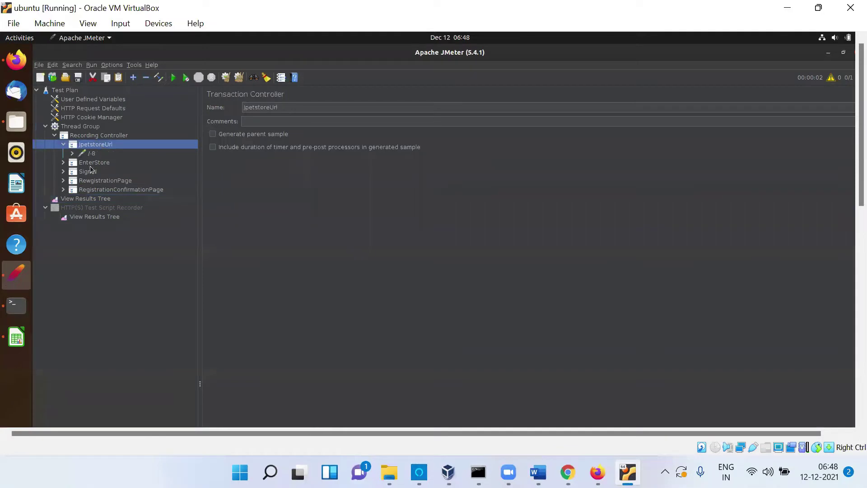
pyautogui.click(90, 164)
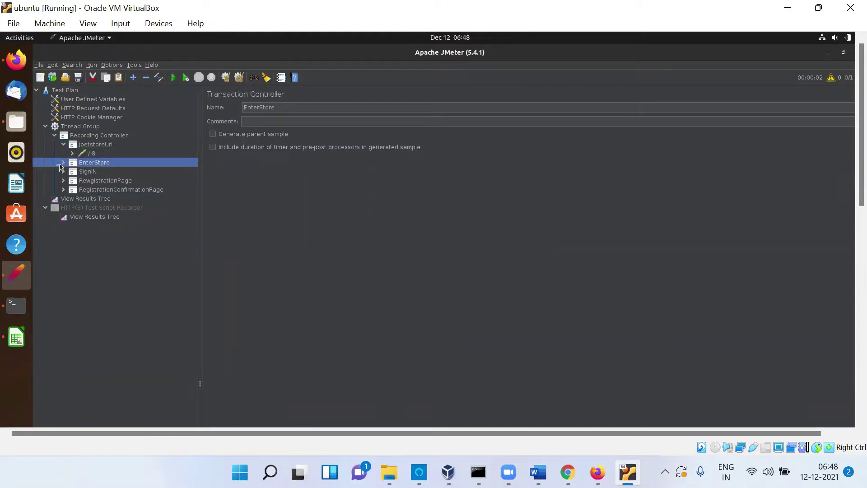
pyautogui.click(63, 163)
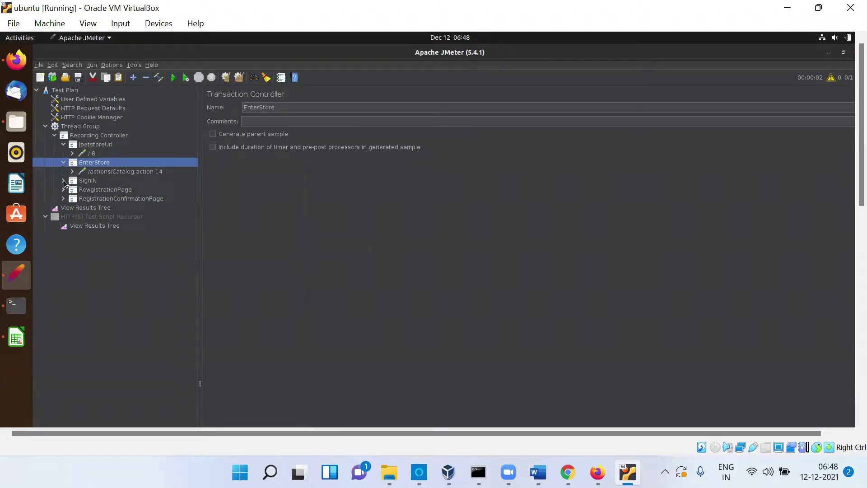
pyautogui.click(63, 180)
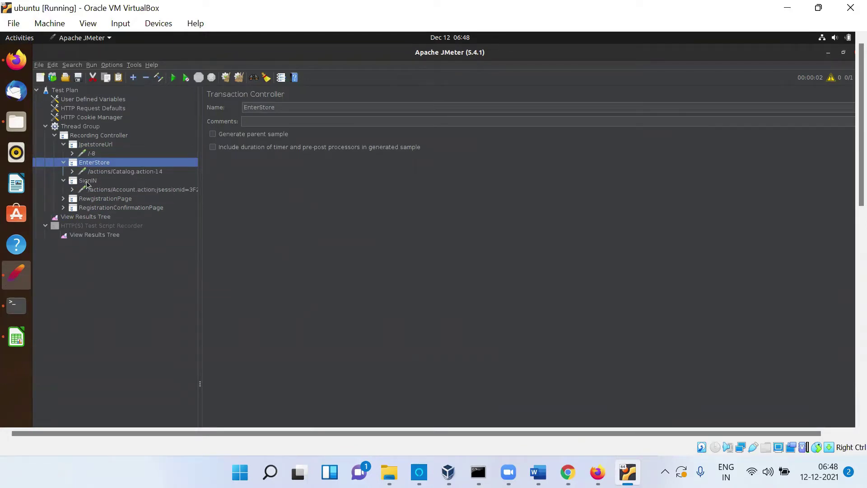
pyautogui.click(64, 198)
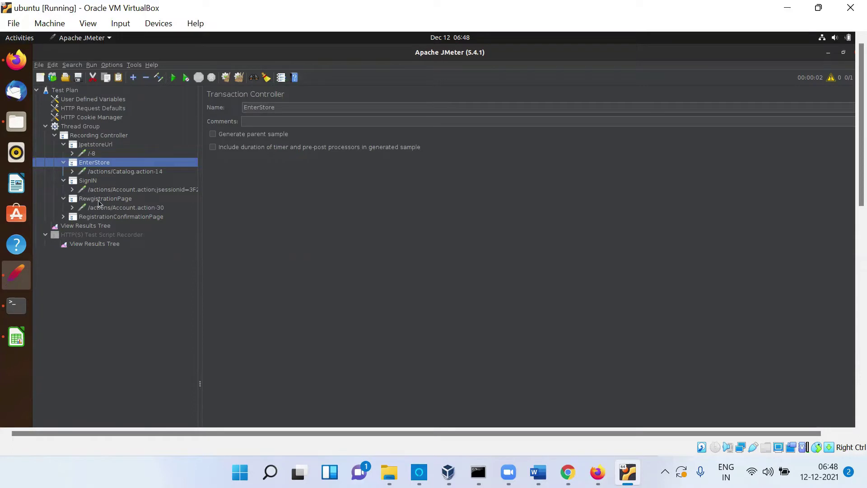
pyautogui.click(83, 217)
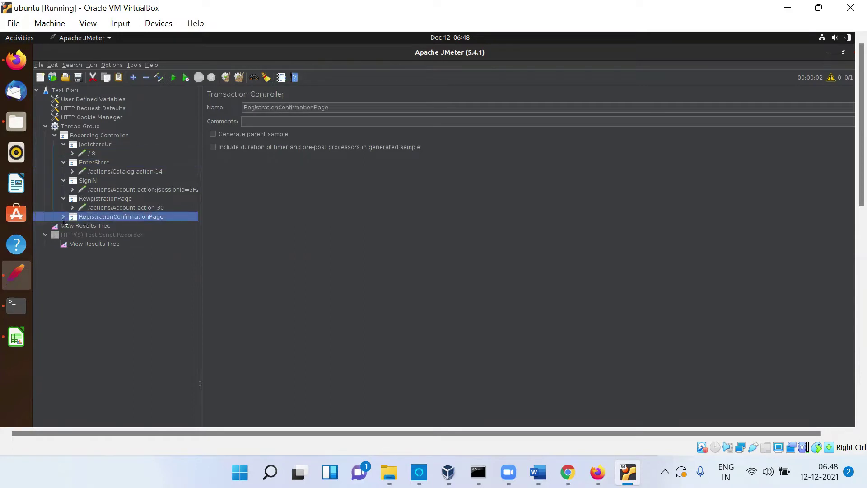
pyautogui.click(64, 217)
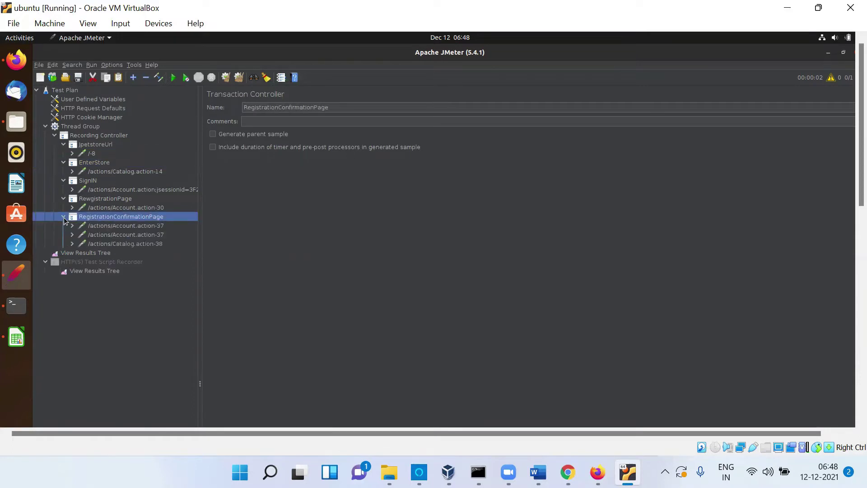
# Examine the parameters of the first /actions/Account.action-37 request in RegistrationConfirmationPage, from username through __fp.
pyautogui.click(125, 226)
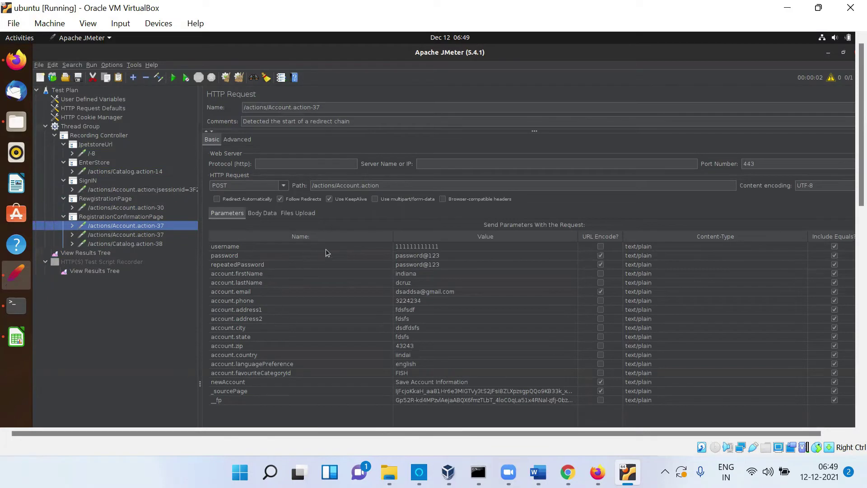
pyautogui.click(442, 247)
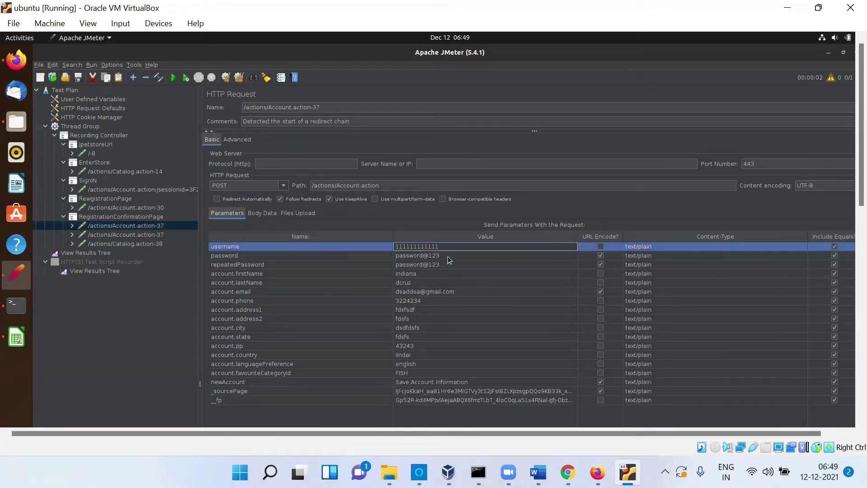
pyautogui.click(448, 256)
pyautogui.click(446, 248)
pyautogui.click(445, 256)
pyautogui.press('Up')
pyautogui.press('Down')
pyautogui.press('Down')
pyautogui.press('Down')
pyautogui.press('Down')
pyautogui.press('Down')
pyautogui.press('Down')
pyautogui.press('Down')
pyautogui.press('Down')
pyautogui.press('Down')
pyautogui.press('Down')
pyautogui.press('Down')
pyautogui.press('Down')
pyautogui.press('Down')
pyautogui.press('Down')
pyautogui.press('Down')
pyautogui.press('Down')
pyautogui.press('Down')
pyautogui.press('Up')
pyautogui.press('Up')
pyautogui.press('Up')
pyautogui.press('Up')
pyautogui.press('Up')
pyautogui.press('Up')
pyautogui.press('Up')
pyautogui.press('Up')
pyautogui.press('Up')
pyautogui.press('Up')
pyautogui.press('Up')
pyautogui.press('Up')
pyautogui.press('Up')
pyautogui.press('Up')
pyautogui.press('Up')
pyautogui.press('Up')
pyautogui.press('Up')
pyautogui.press('Down')
pyautogui.press('Down')
pyautogui.press('Down')
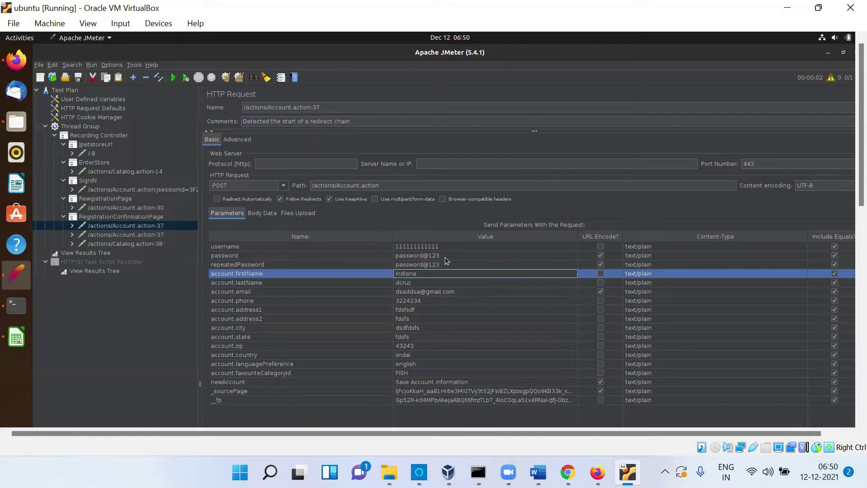
# Add a CSV Data Set Config to the Thread Group and move it into the Recording Controller above jpetstoreUrl.
pyautogui.click(85, 127)
pyautogui.rightClick(85, 129)
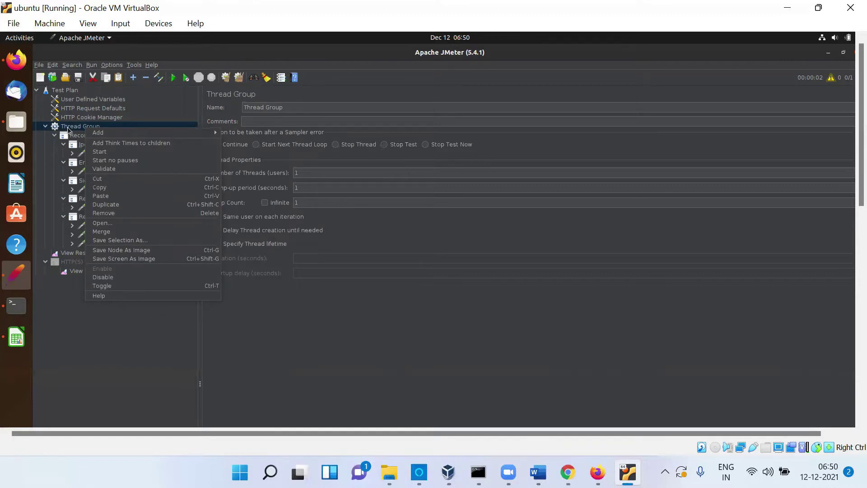
pyautogui.click(68, 255)
pyautogui.click(86, 129)
pyautogui.rightClick(86, 129)
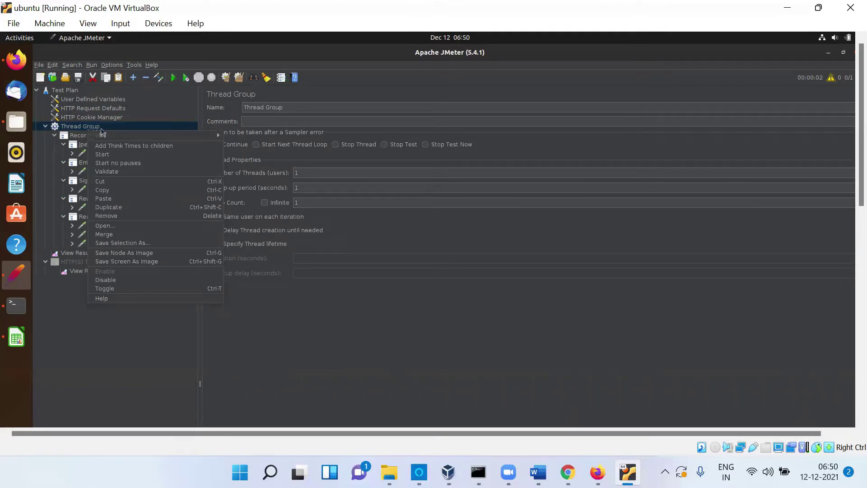
pyautogui.moveTo(208, 135)
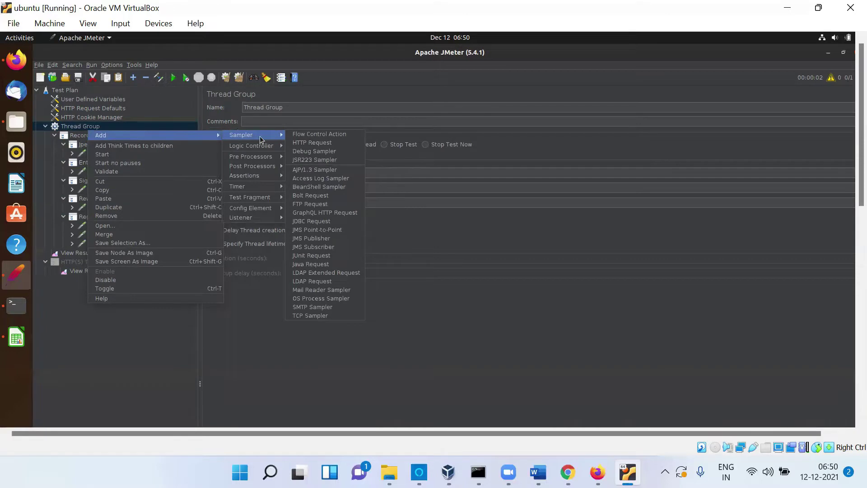
pyautogui.moveTo(261, 207)
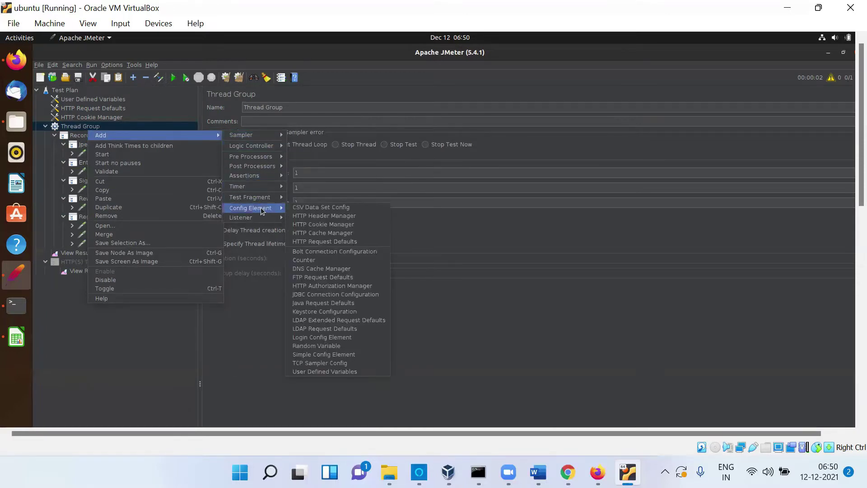
pyautogui.click(318, 207)
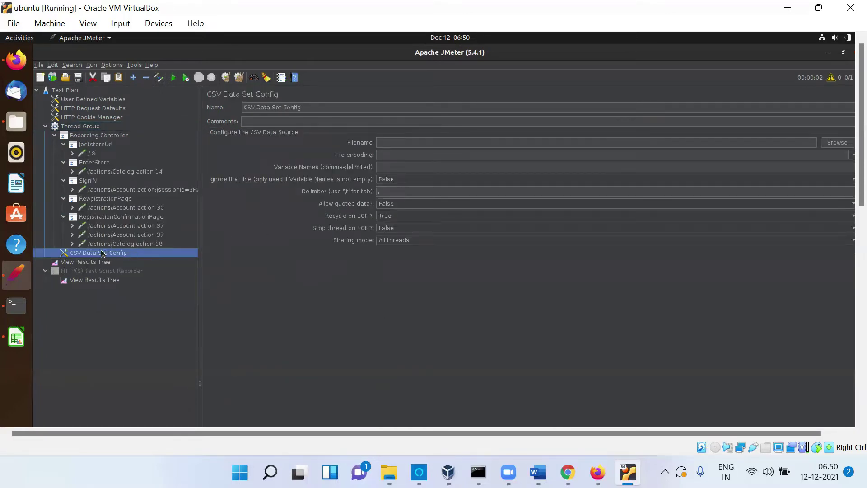
pyautogui.moveTo(97, 251); pyautogui.dragTo(113, 144)
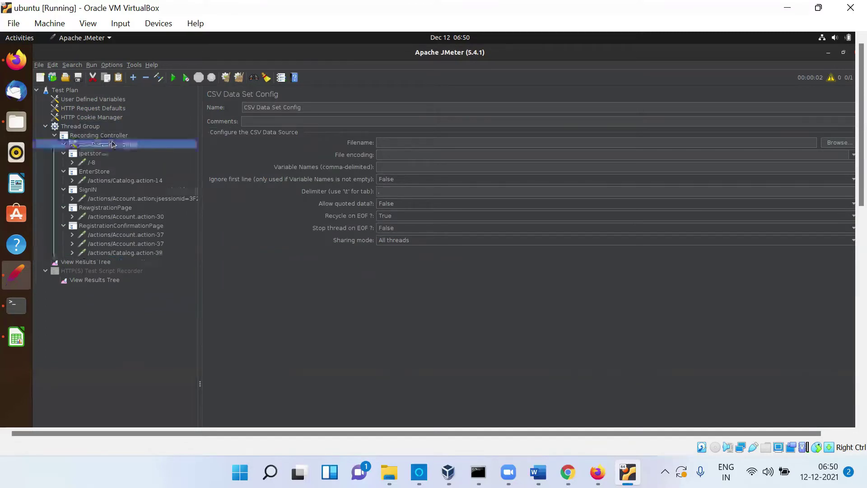
# Set the CSV Data Set Config's filename to parameter.csv.
pyautogui.click(394, 143)
pyautogui.write('par')
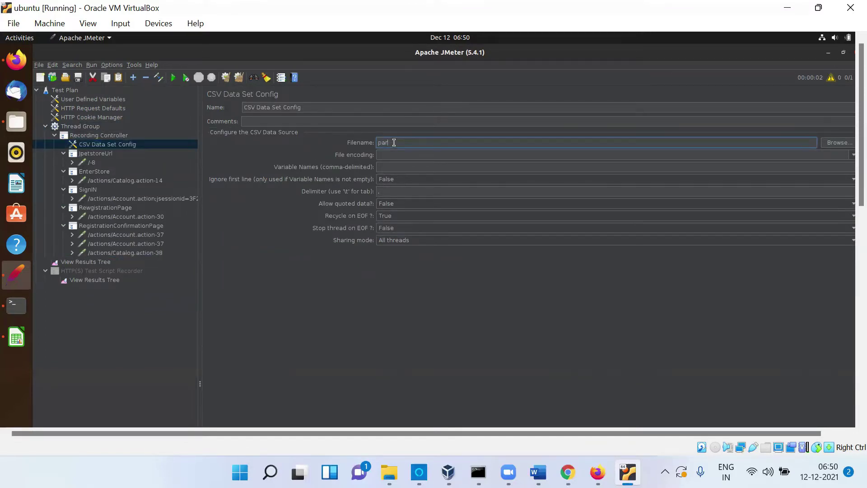
pyautogui.write('ameter.csv')
# Switch to LibreOffice Calc and examine the column headers in row 1 of parameter.csv, from user through state.
pyautogui.click(18, 338)
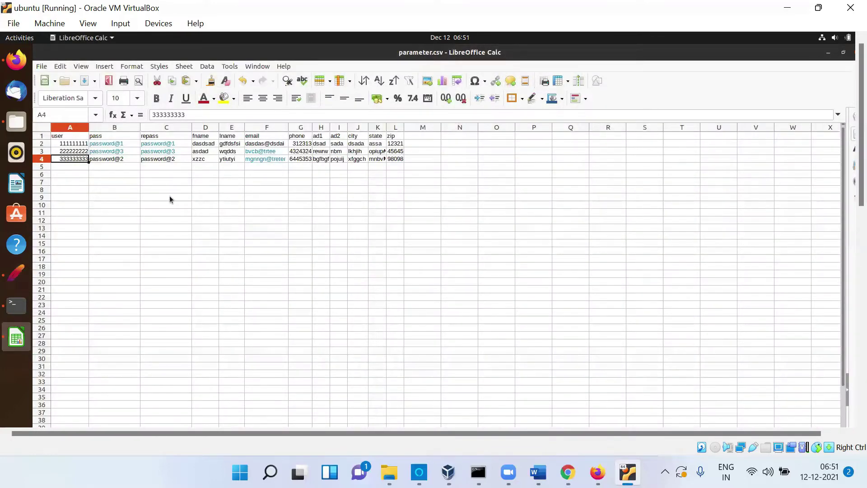
pyautogui.click(69, 137)
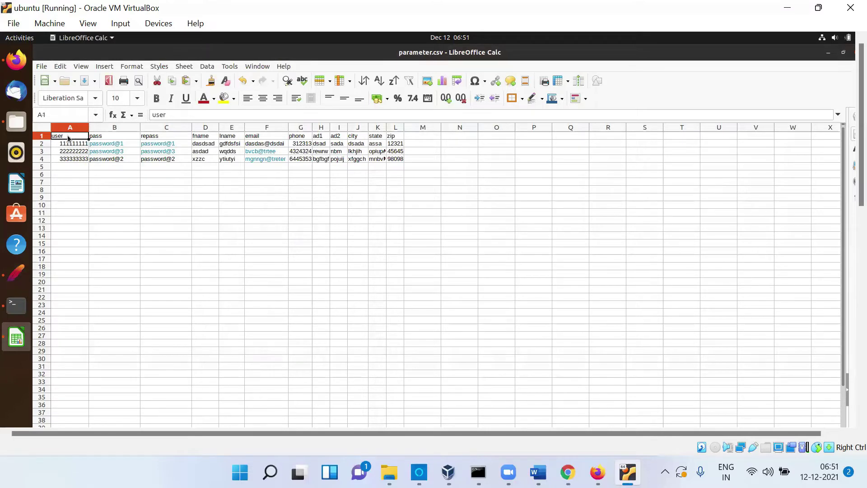
pyautogui.press('Tab')
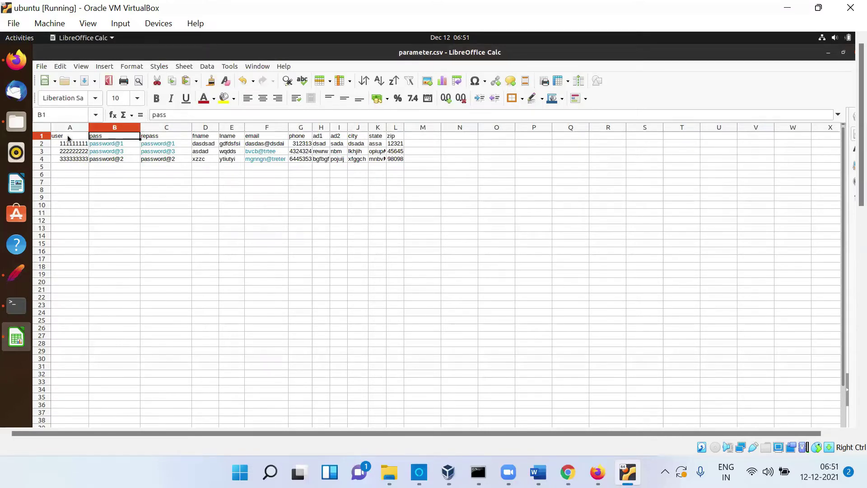
pyautogui.press('Tab')
pyautogui.press('Tab')
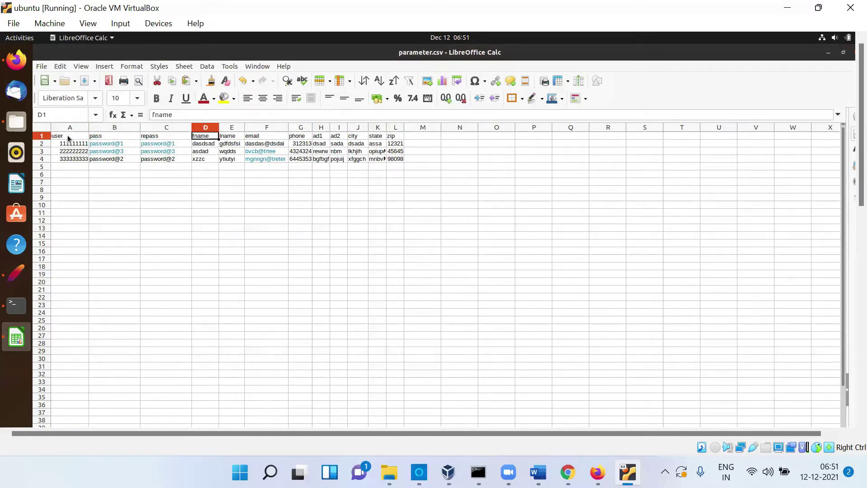
pyautogui.press('Tab')
pyautogui.press('Tab')
pyautogui.press('Tab')
pyautogui.hotkey('shift', 'Tab')
pyautogui.hotkey('shift', 'Tab')
pyautogui.hotkey('shift', 'Tab')
pyautogui.hotkey('shift', 'Tab')
pyautogui.hotkey('shift', 'Tab')
pyautogui.hotkey('shift', 'Tab')
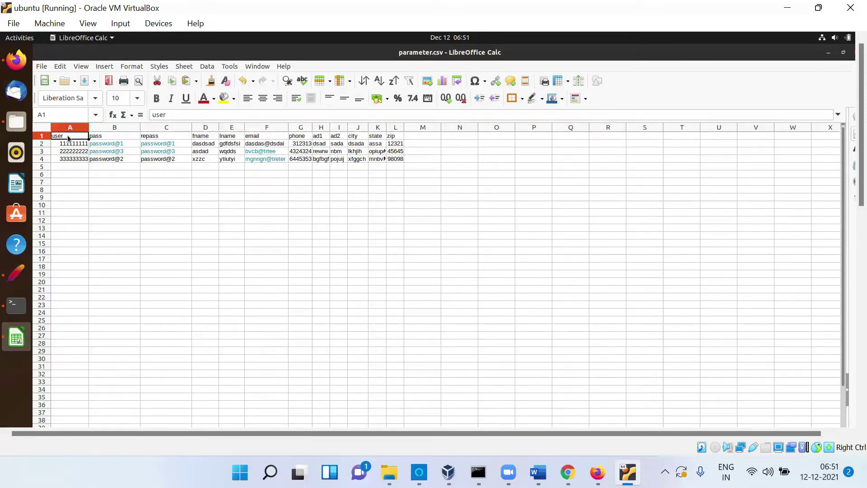
pyautogui.press('Tab')
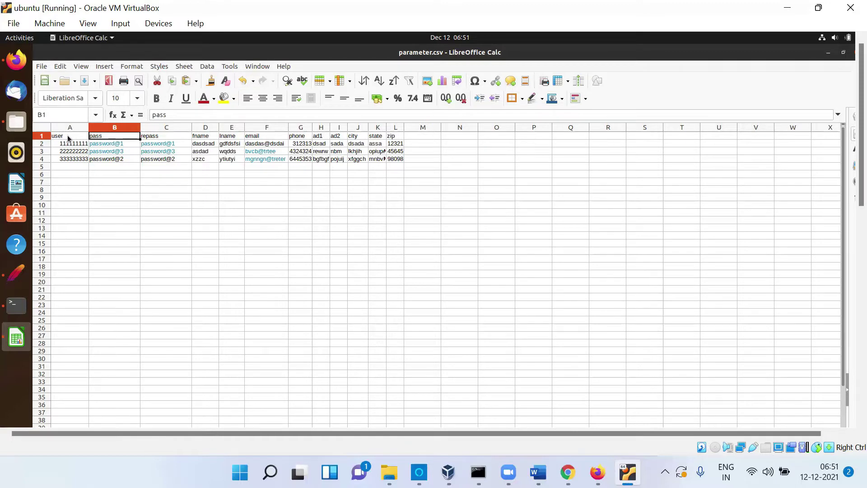
pyautogui.press('Tab')
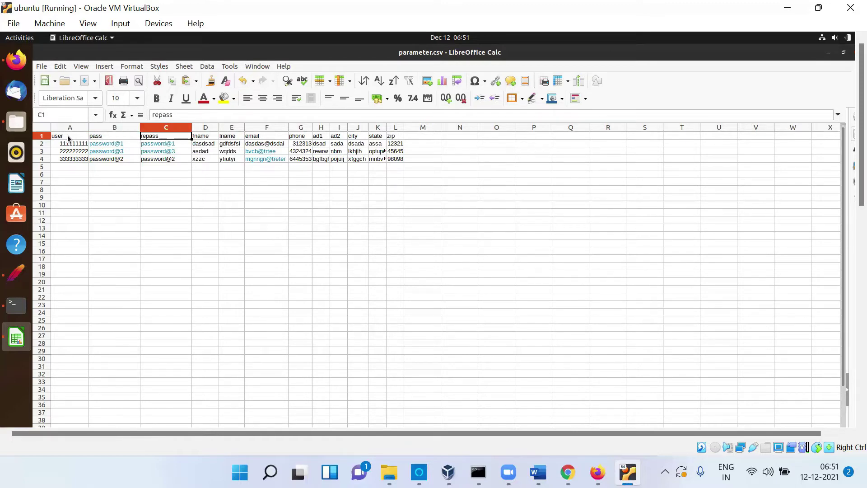
pyautogui.press('Tab')
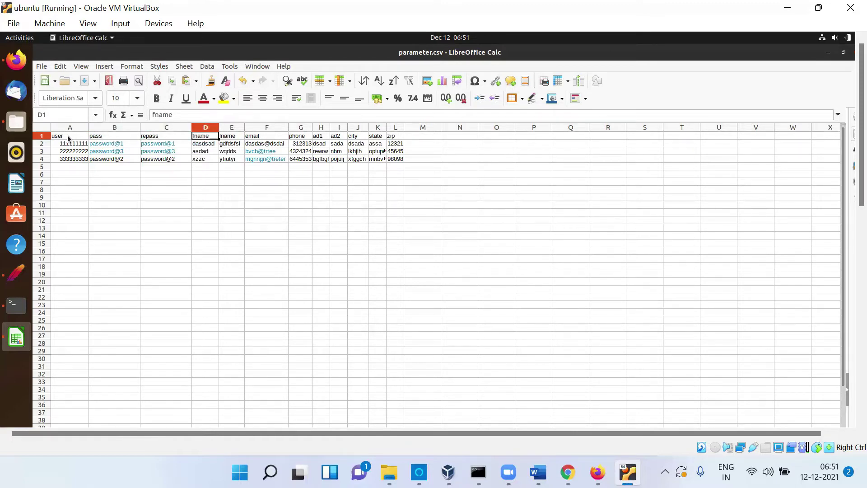
pyautogui.press('Tab')
pyautogui.press('Tab')
pyautogui.press('Tab')
pyautogui.press('Tab')
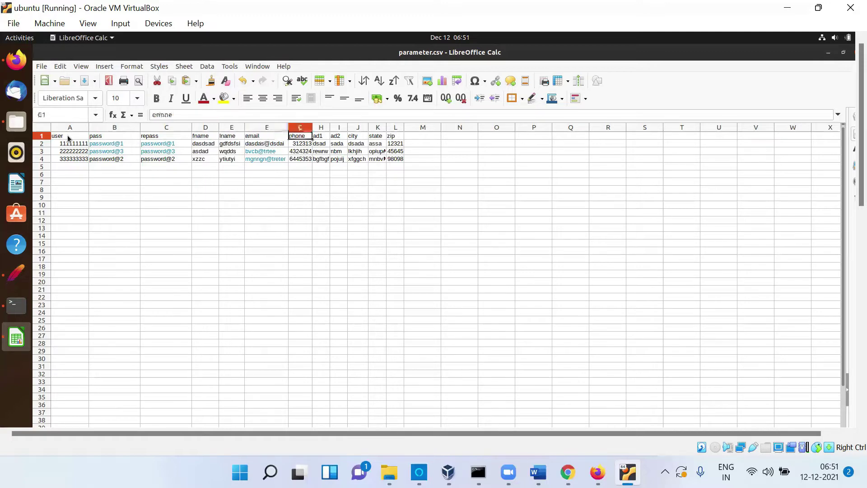
pyautogui.press('Tab')
pyautogui.press('Tab')
pyautogui.press('Tab')
pyautogui.press('Tab')
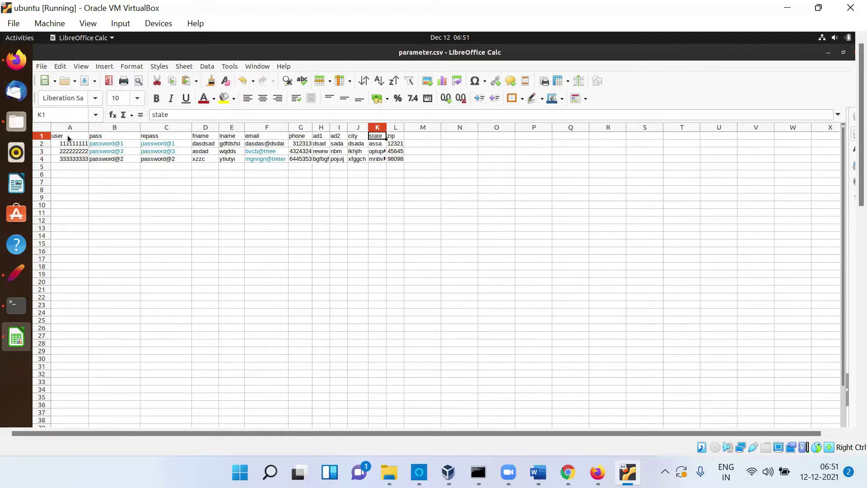
pyautogui.hotkey('shift', 'Tab')
pyautogui.hotkey('shift', 'Tab')
pyautogui.hotkey('shift', 'Tab')
pyautogui.hotkey('shift', 'Tab')
pyautogui.hotkey('shift', 'Tab')
pyautogui.hotkey('shift', 'Tab')
pyautogui.hotkey('shift', 'Tab')
pyautogui.hotkey('shift', 'Tab')
pyautogui.hotkey('shift', 'Tab')
pyautogui.hotkey('shift', 'Tab')
pyautogui.hotkey('shift', 'Tab')
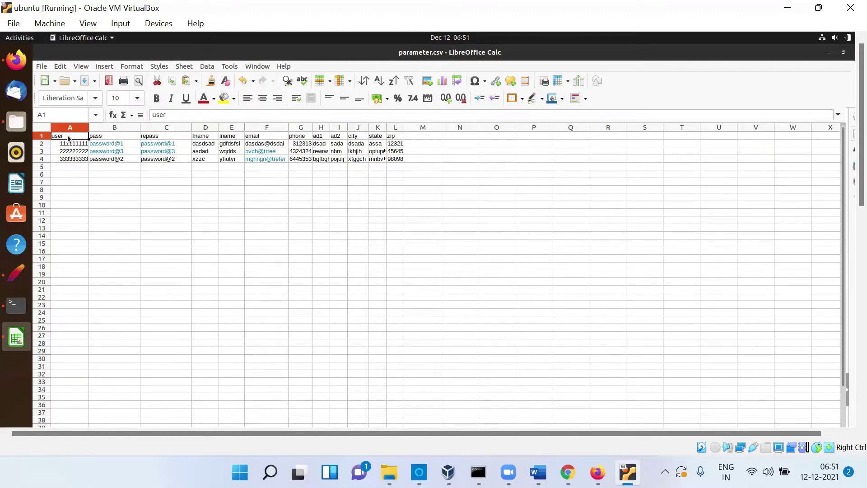
# Examine the three data rows under the user header of parameter.csv.
pyautogui.press('Down')
pyautogui.press('Down')
pyautogui.press('Down')
pyautogui.press('Up')
pyautogui.press('Up')
pyautogui.press('Down')
pyautogui.press('Down')
pyautogui.press('Down')
pyautogui.press('Up')
pyautogui.press('Up')
pyautogui.press('Up')
pyautogui.press('Down')
pyautogui.press('Down')
pyautogui.press('Up')
pyautogui.press('Up')
pyautogui.press('Up')
pyautogui.press('Down')
pyautogui.press('Down')
pyautogui.press('Down')
pyautogui.press('Up')
pyautogui.press('Down')
pyautogui.press('Up')
pyautogui.press('Up')
pyautogui.press('Down')
pyautogui.press('Down')
pyautogui.press('Up')
pyautogui.press('Up')
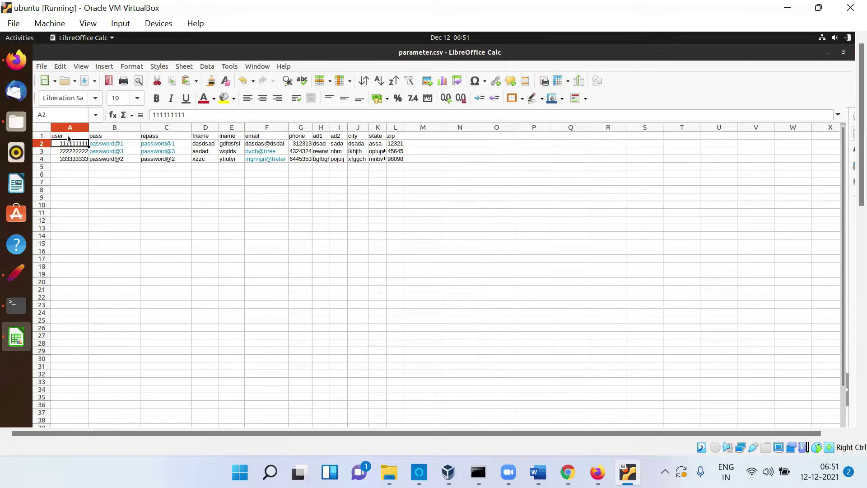
# Switch back to JMeter and inspect the recorded username value in the first /actions/Account.action-37 request of RegistrationConfirmationPage.
pyautogui.click(16, 274)
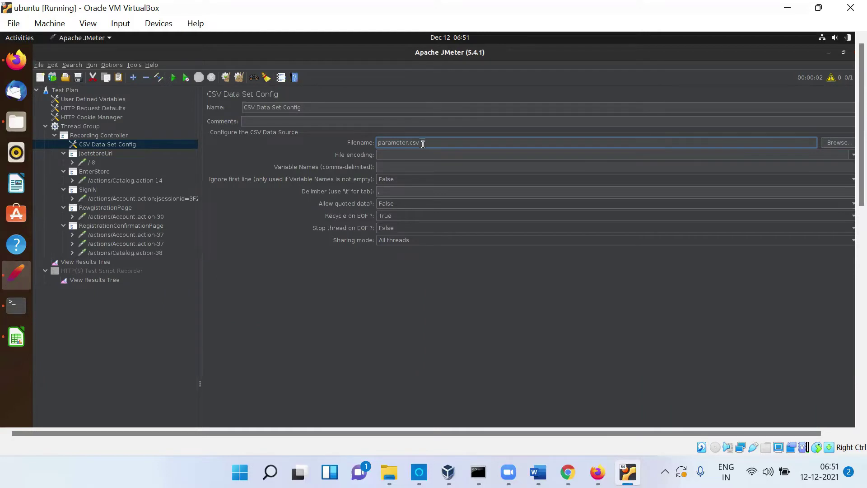
pyautogui.click(134, 238)
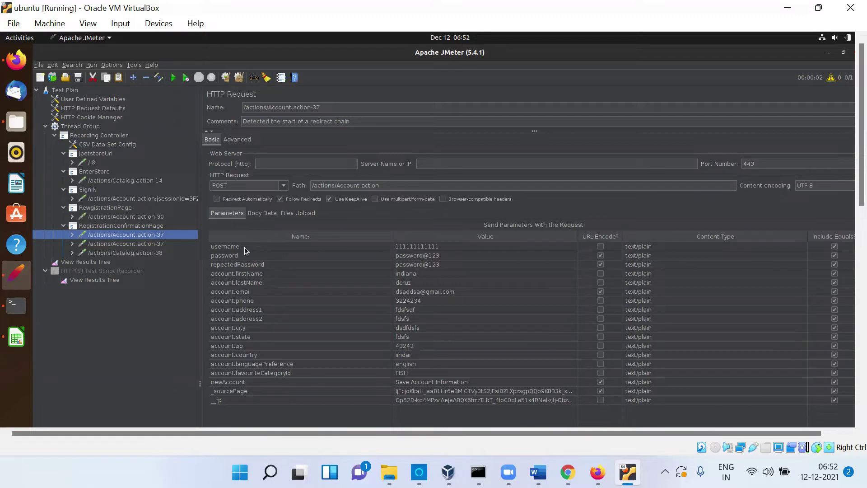
pyautogui.doubleClick(449, 250)
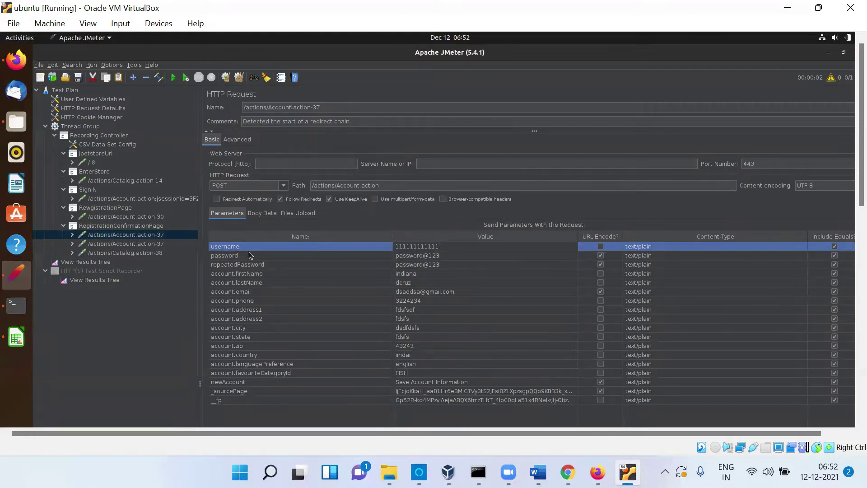
# Examine the variable references in the second /actions/Account.action-37 request, from username through account.country.
pyautogui.click(156, 244)
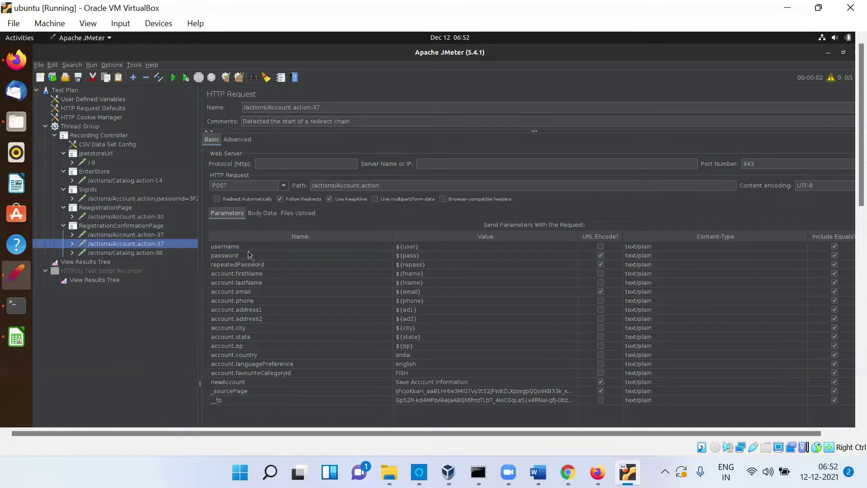
pyautogui.click(427, 250)
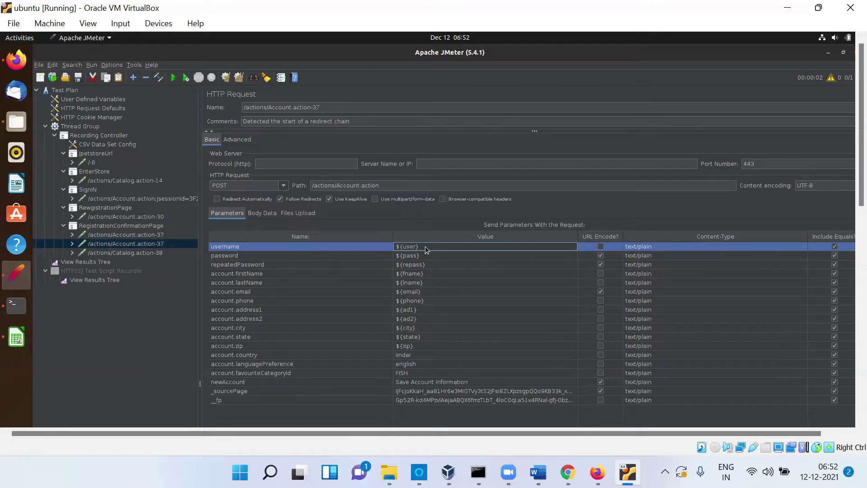
pyautogui.press('Down')
pyautogui.press('Down')
pyautogui.press('Down')
pyautogui.press('Down')
pyautogui.press('Down')
pyautogui.press('Down')
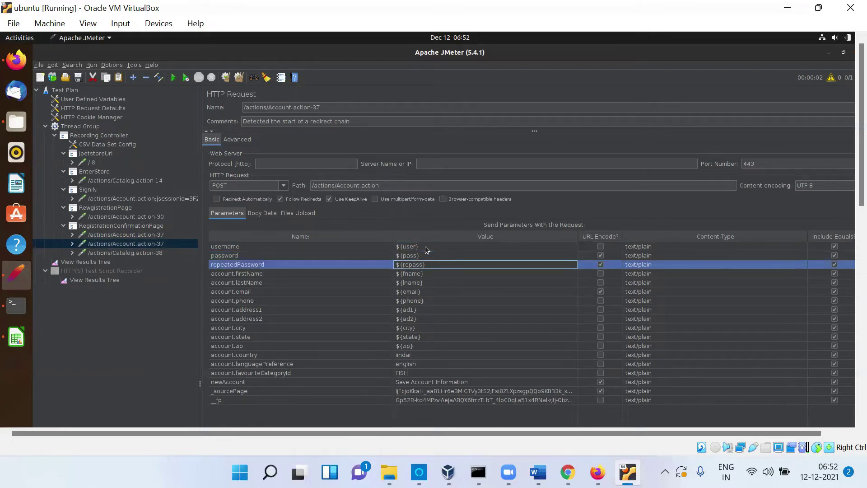
pyautogui.press('Down')
pyautogui.press('Down')
pyautogui.press('Down')
pyautogui.press('Down')
pyautogui.press('Down')
pyautogui.press('Down')
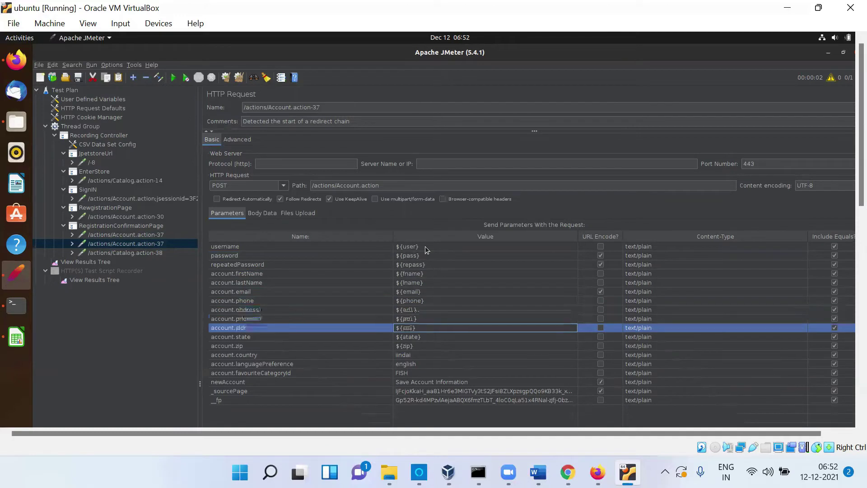
pyautogui.press('Up')
pyautogui.press('Up')
pyautogui.press('Down')
pyautogui.press('Down')
pyautogui.press('Down')
pyautogui.press('Up')
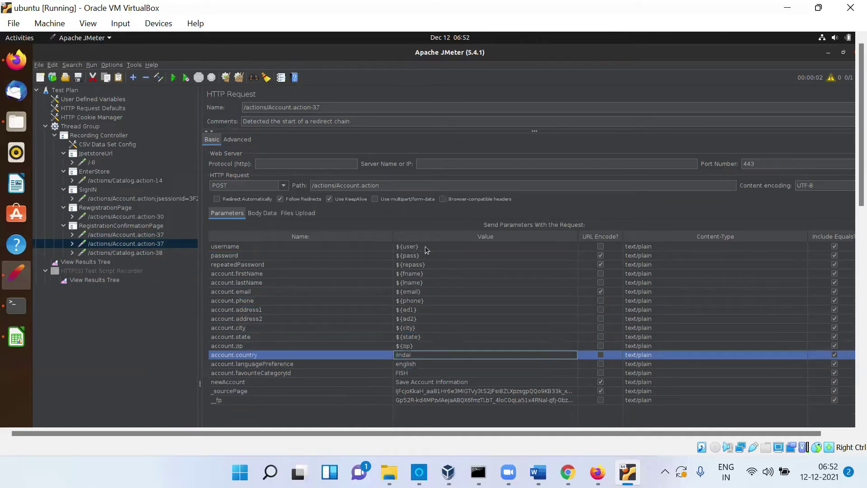
pyautogui.press('Down')
pyautogui.press('Up')
pyautogui.press('Up')
pyautogui.press('Up')
pyautogui.press('Up')
pyautogui.press('Up')
pyautogui.press('Up')
pyautogui.press('Up')
pyautogui.press('Up')
pyautogui.press('Up')
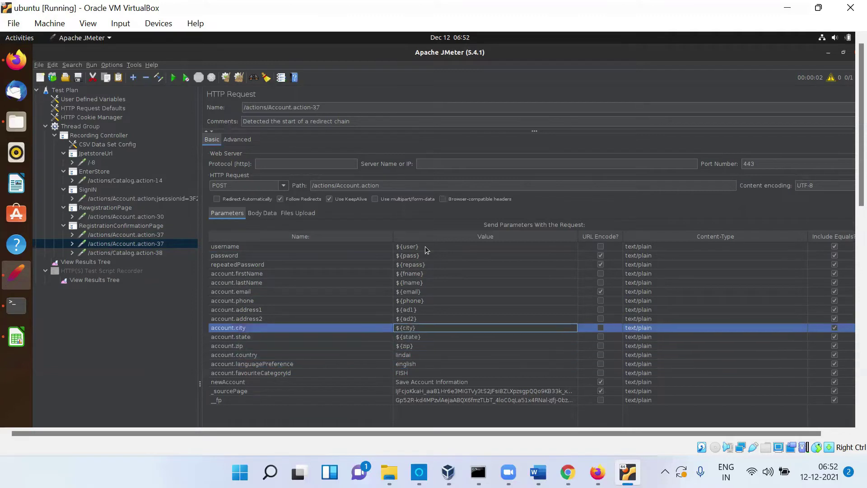
pyautogui.press('Up')
pyautogui.press('Up')
pyautogui.press('Up')
pyautogui.press('Up')
pyautogui.press('Down')
pyautogui.press('Down')
pyautogui.press('Down')
pyautogui.press('Down')
pyautogui.press('Down')
pyautogui.press('Up')
pyautogui.press('Up')
pyautogui.press('Up')
pyautogui.press('Up')
pyautogui.press('Up')
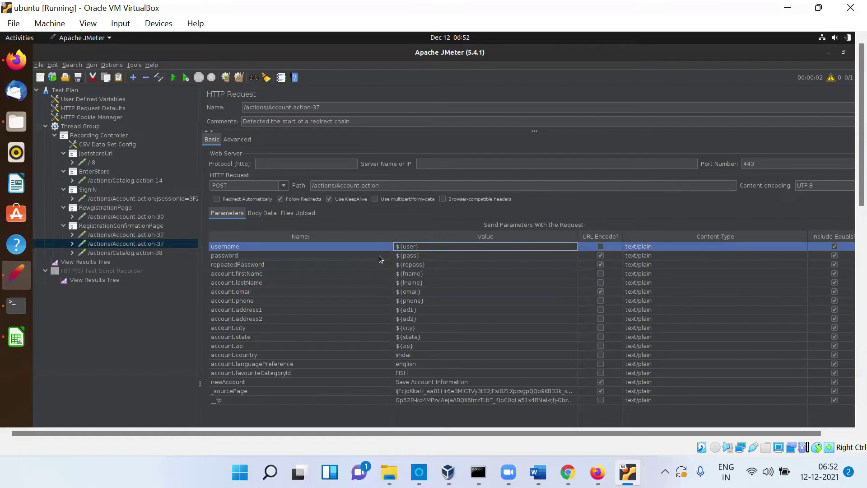
# Check the user header in parameter.csv, then compare the CSV Data Set Config and both /actions/Account.action-37 requests in JMeter.
pyautogui.click(16, 337)
pyautogui.click(61, 135)
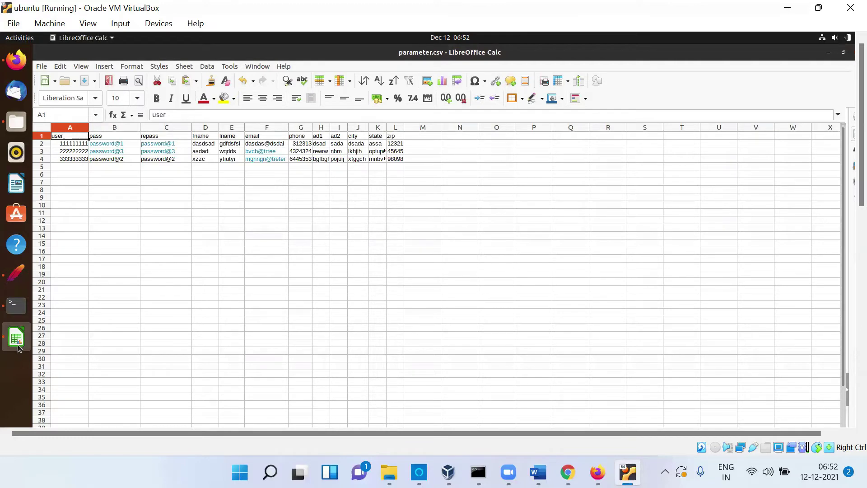
pyautogui.click(19, 269)
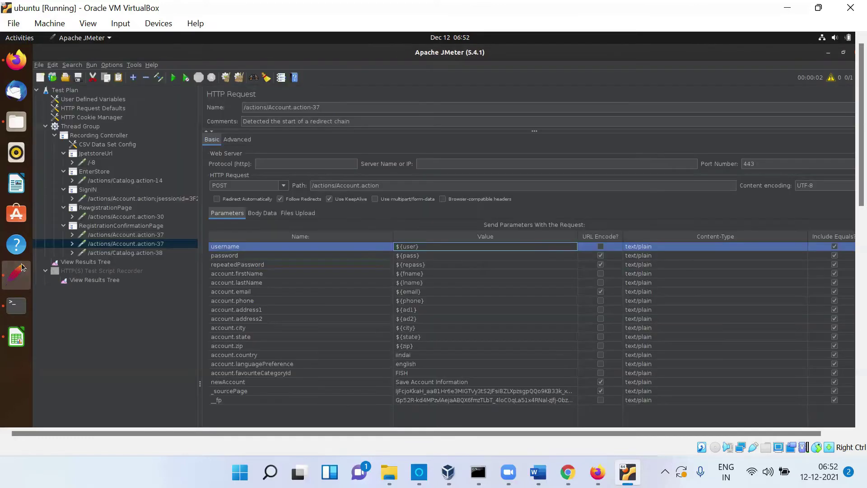
pyautogui.click(99, 145)
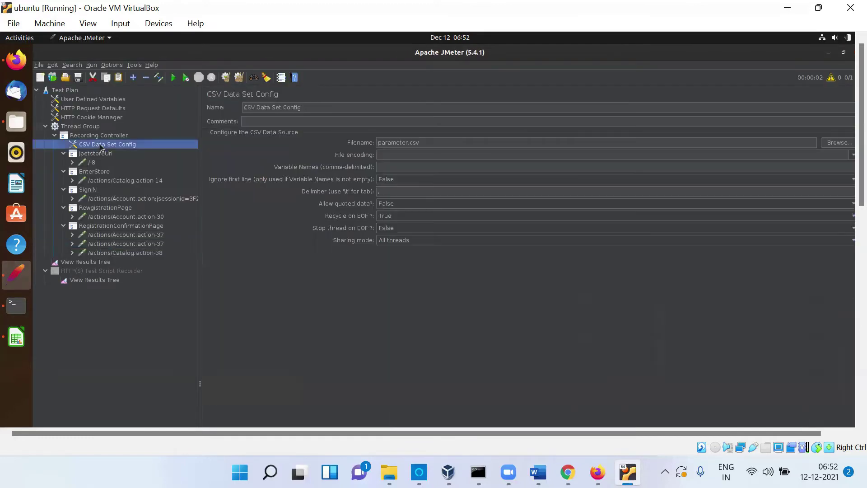
pyautogui.click(116, 237)
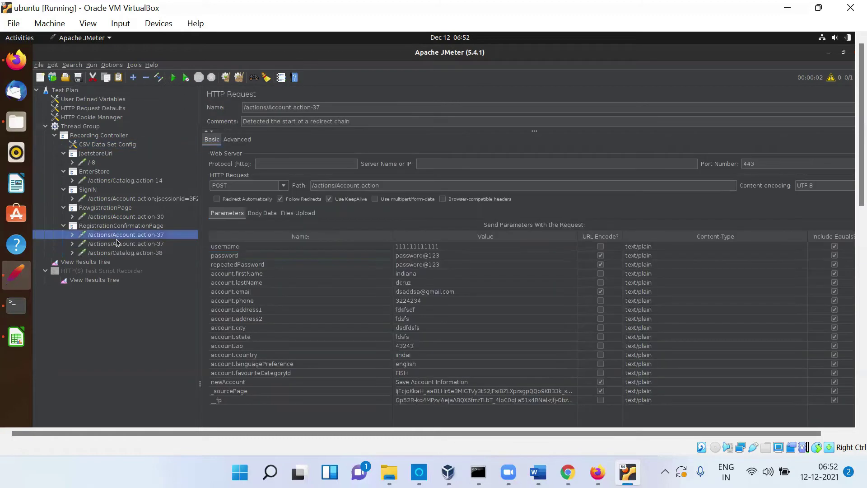
pyautogui.click(116, 245)
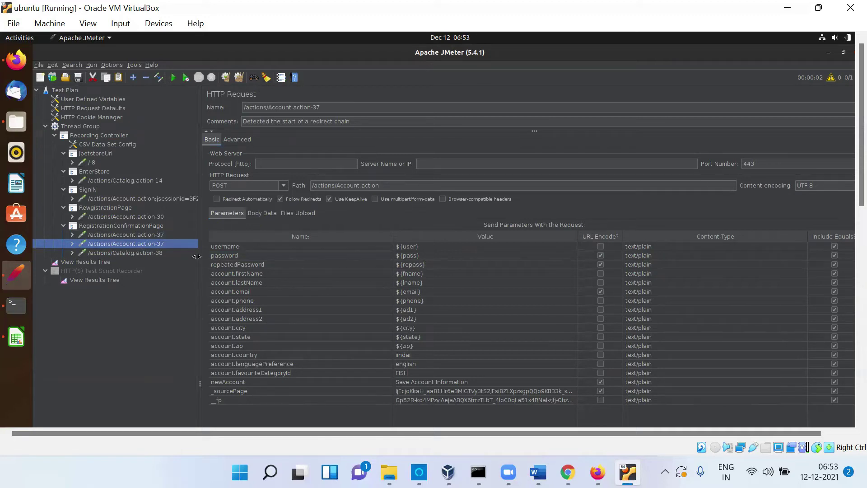
# Collapse the jpetstoreUrl controller and run Validate on the Thread Group.
pyautogui.click(100, 265)
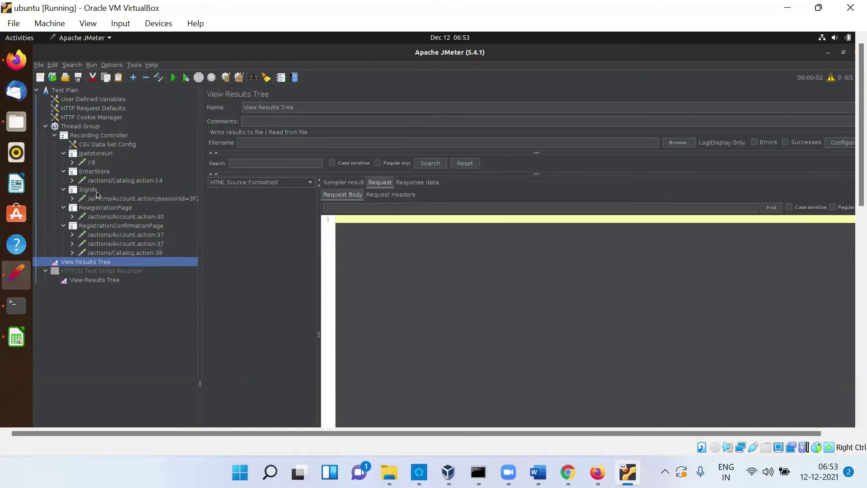
pyautogui.click(63, 153)
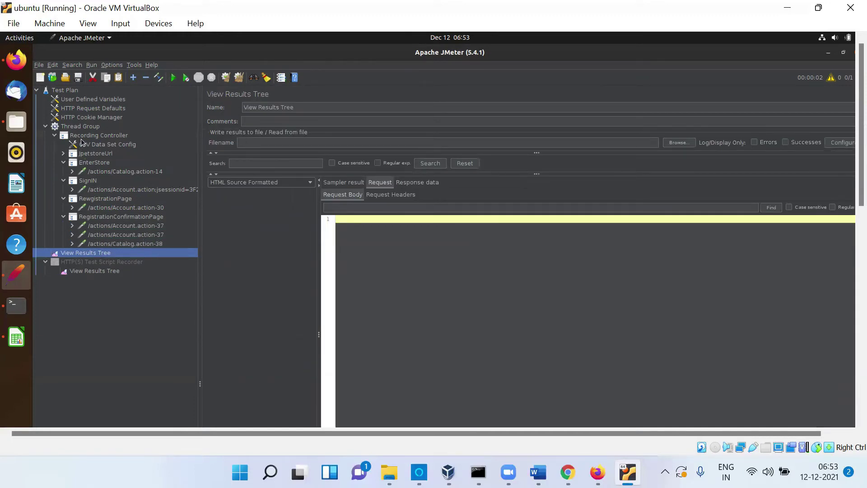
pyautogui.click(89, 127)
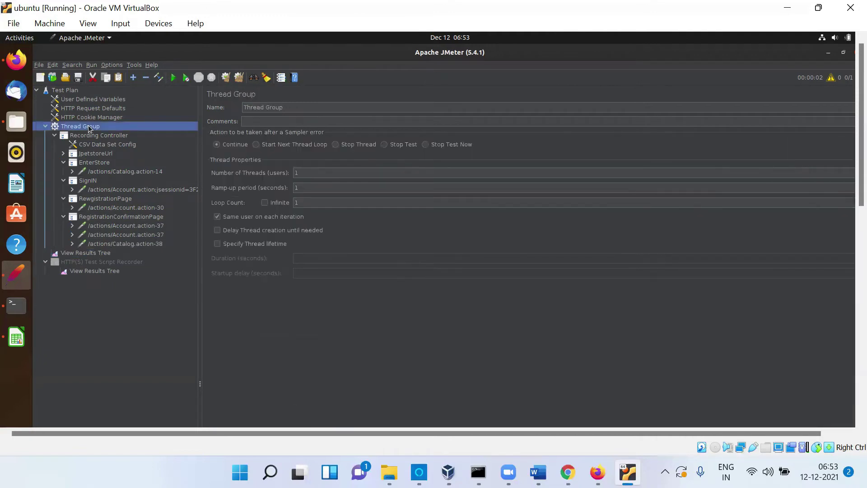
pyautogui.rightClick(96, 126)
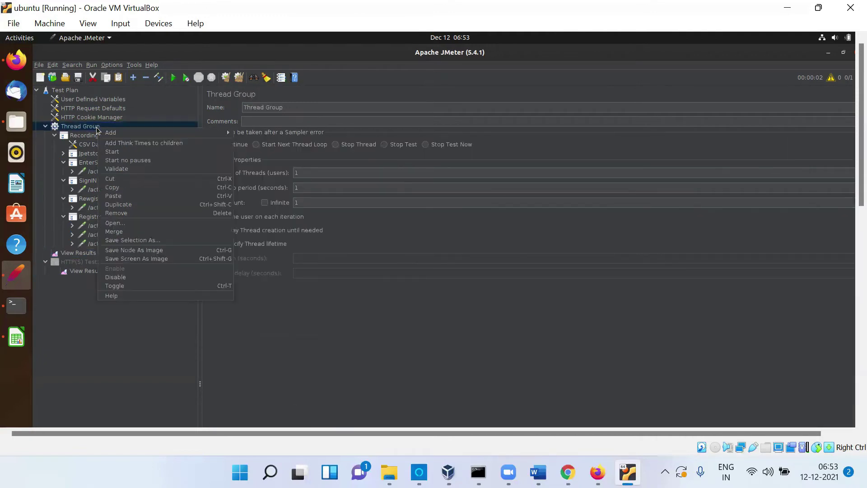
pyautogui.click(118, 169)
pyautogui.press('Return')
# In View Results Tree, examine the request bodies of both /actions/Account.action-37 samples and the first one's sampler result.
pyautogui.click(86, 252)
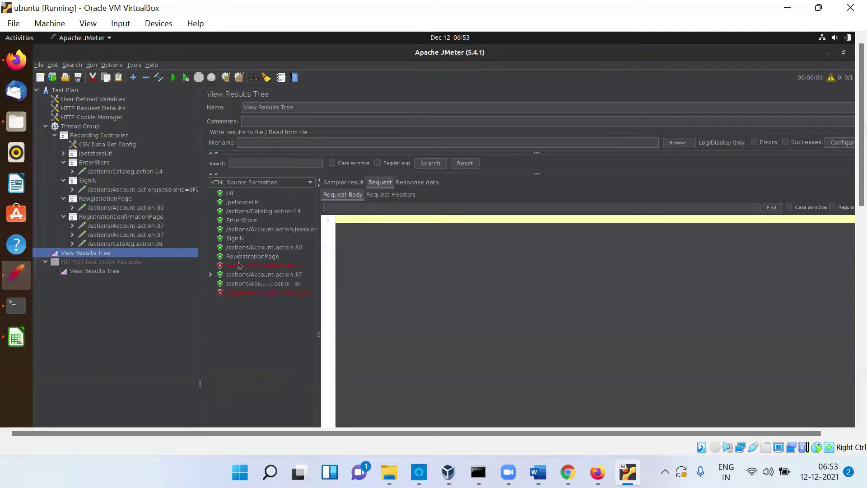
pyautogui.doubleClick(237, 272)
pyautogui.click(268, 284)
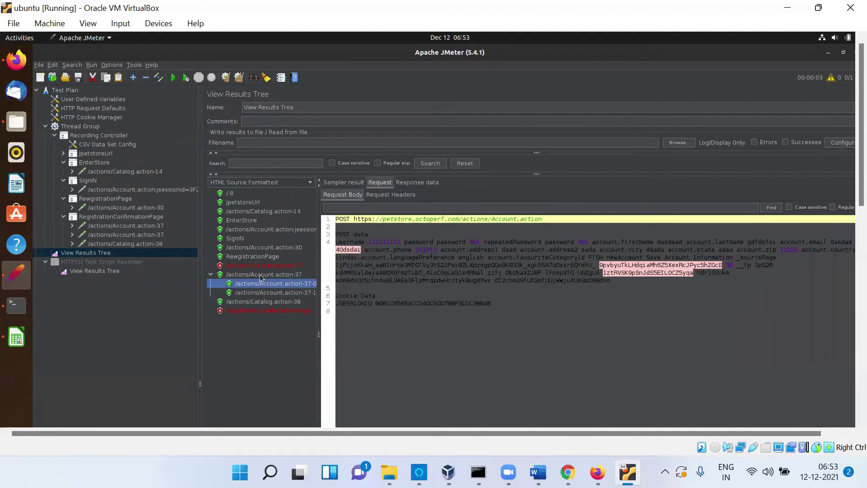
pyautogui.click(264, 267)
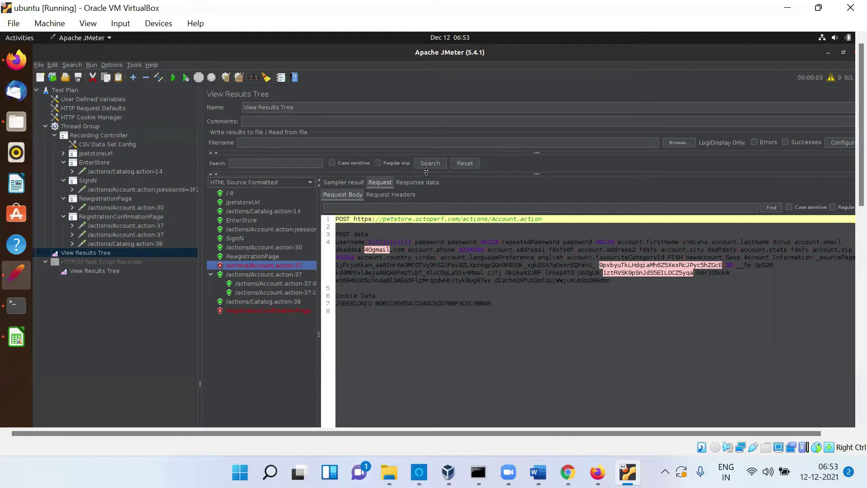
pyautogui.click(336, 183)
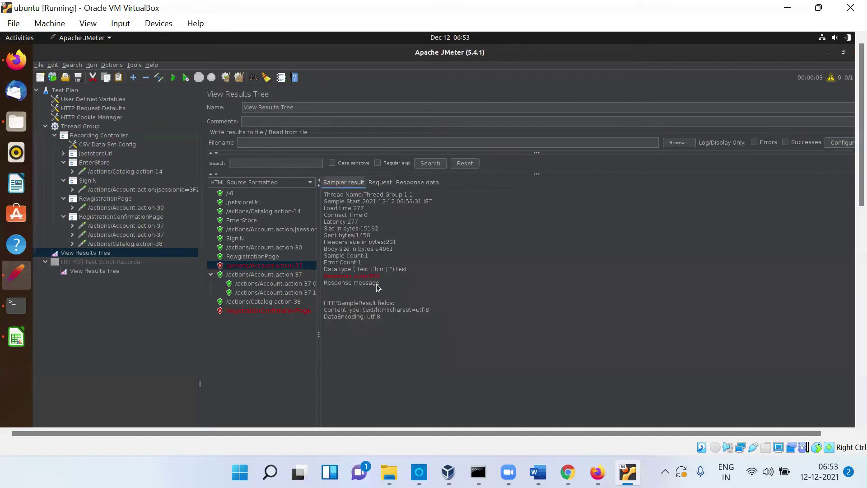
# Compare the request bodies of both /actions/Account.action-37 samples with the first data row of parameter.csv.
pyautogui.click(377, 182)
pyautogui.click(398, 245)
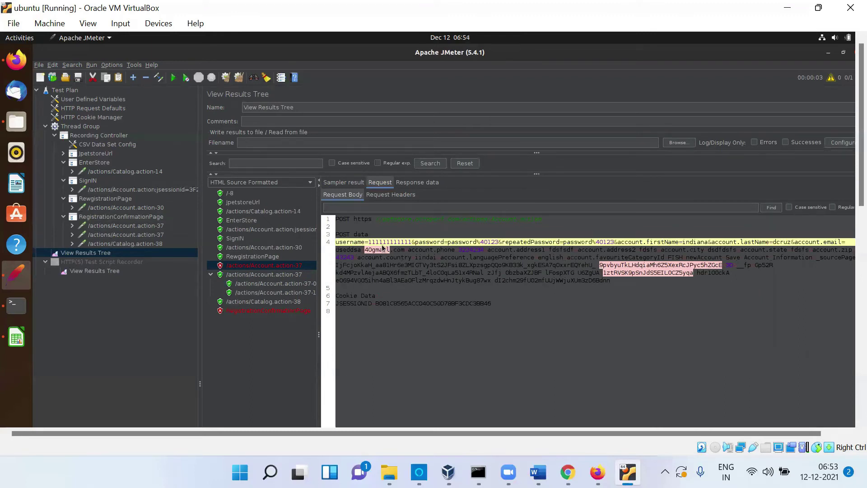
pyautogui.click(270, 285)
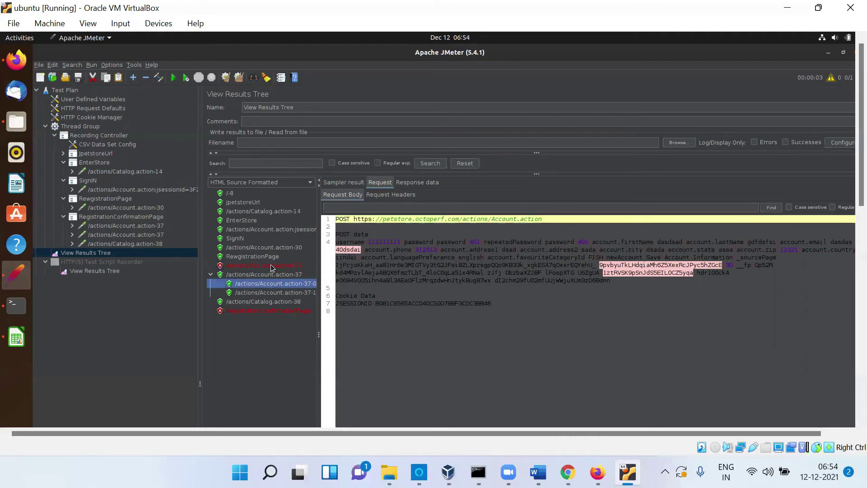
pyautogui.click(382, 246)
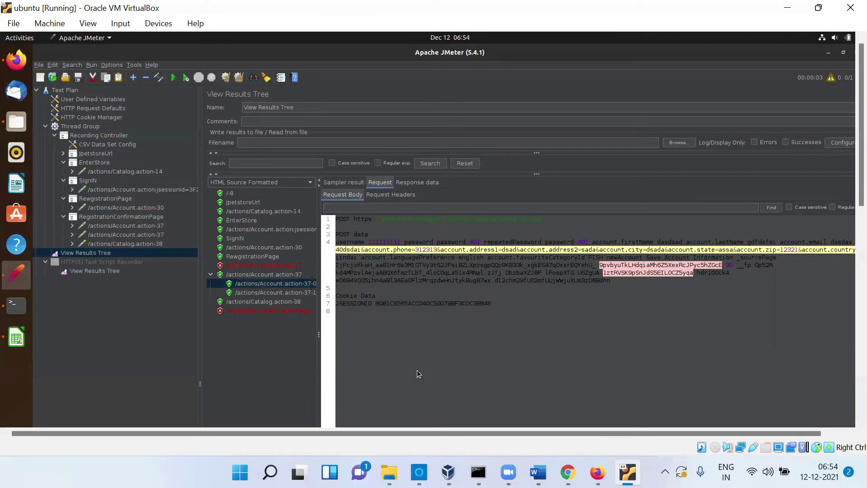
pyautogui.click(19, 341)
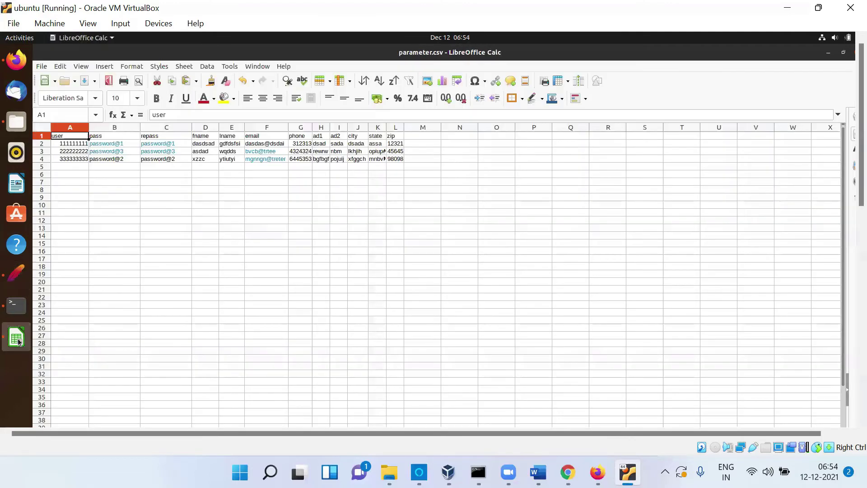
pyautogui.click(70, 145)
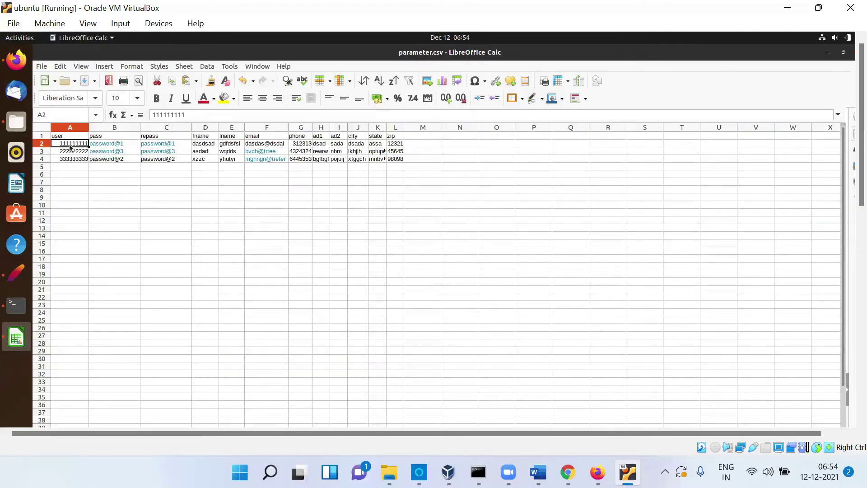
# Back in JMeter, disable the first /actions/Account.action-37 request under RegistrationConfirmationPage.
pyautogui.click(17, 273)
pyautogui.click(126, 226)
pyautogui.hotkey('ctrl', 't')
# Clear the View Results Tree results and validate the Thread Group without saving the test plan.
pyautogui.click(96, 254)
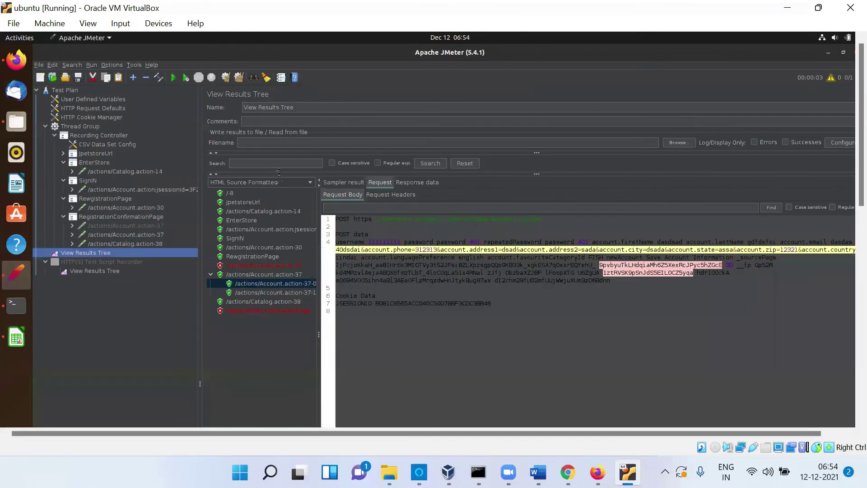
pyautogui.click(229, 80)
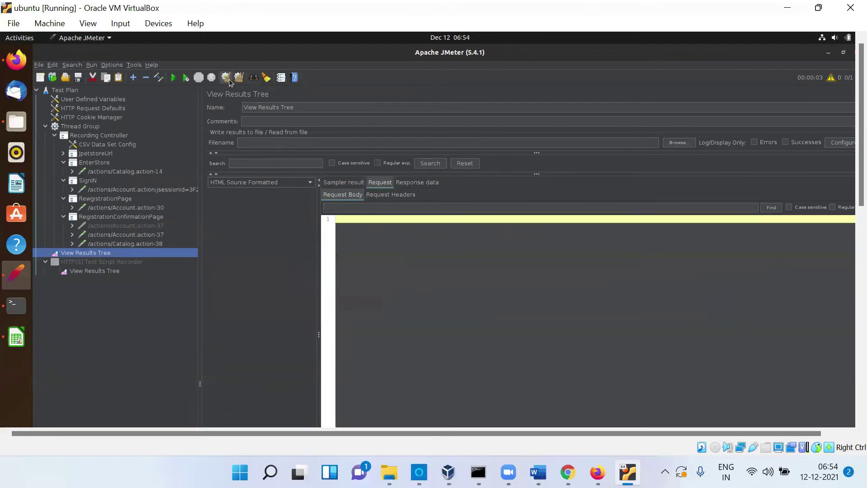
pyautogui.click(84, 128)
pyautogui.rightClick(85, 129)
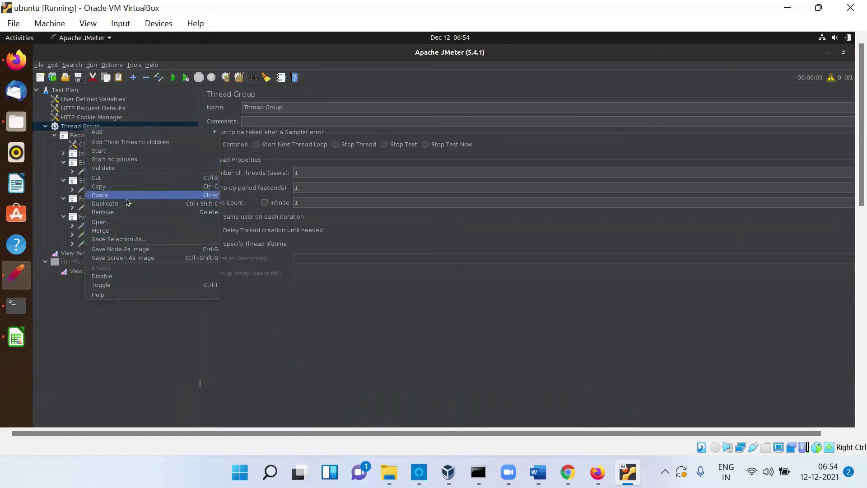
pyautogui.click(128, 167)
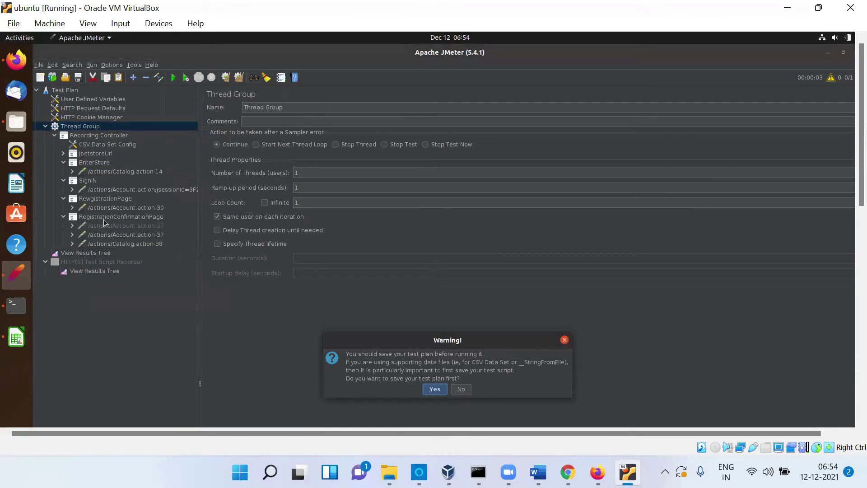
pyautogui.click(461, 389)
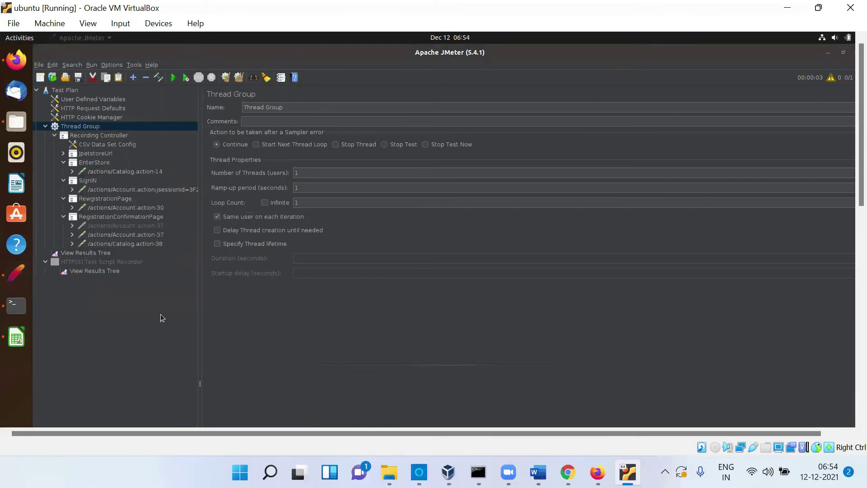
# Examine the /actions/Account.action-37 sample's request body against parameter.csv and the variable references in the enabled /actions/Account.action-37 request.
pyautogui.click(90, 254)
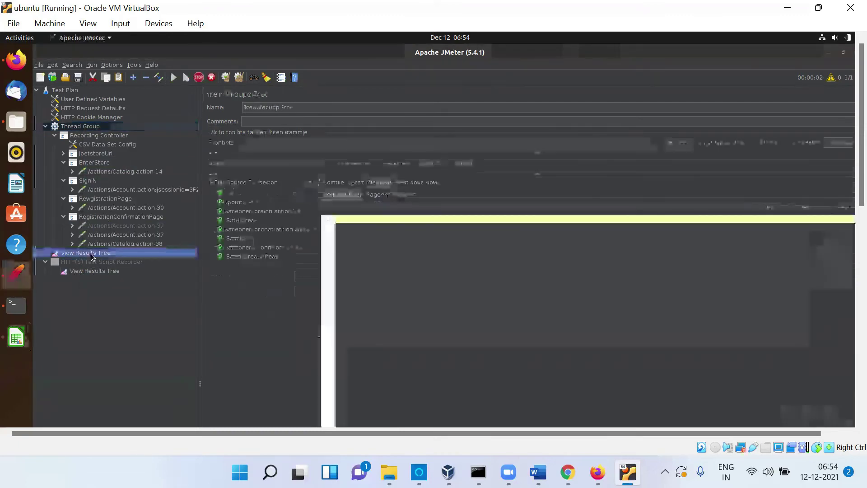
pyautogui.click(251, 267)
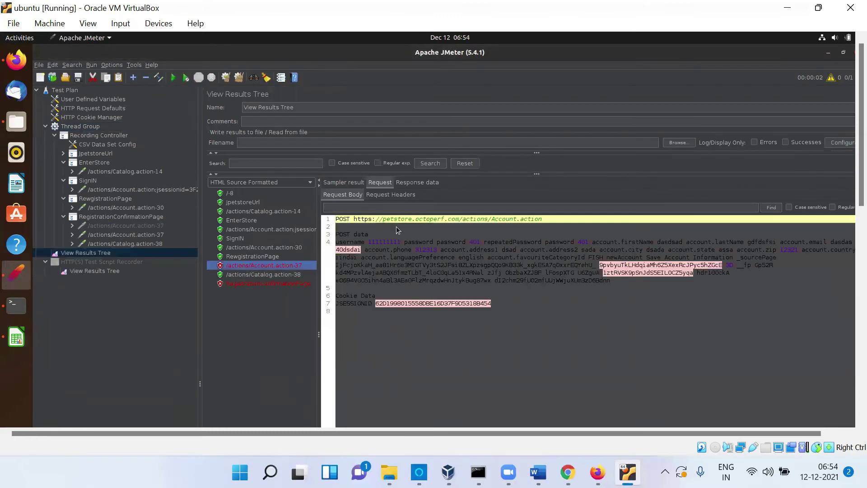
pyautogui.click(390, 244)
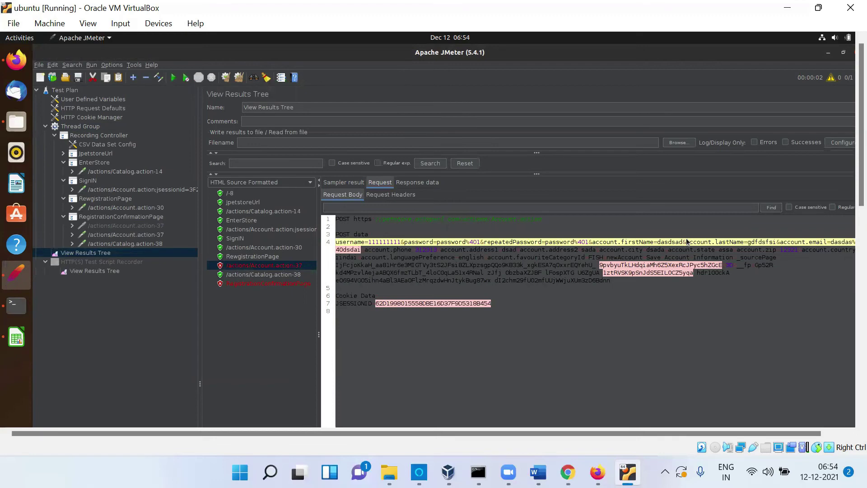
pyautogui.click(19, 342)
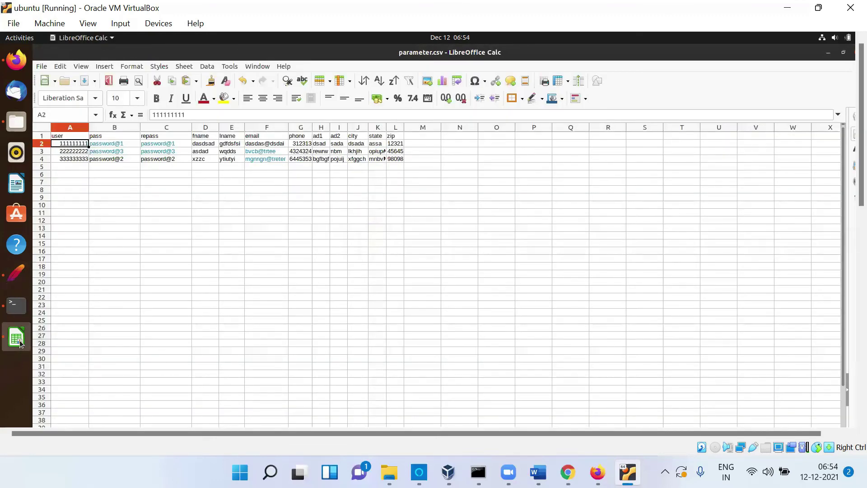
pyautogui.click(16, 273)
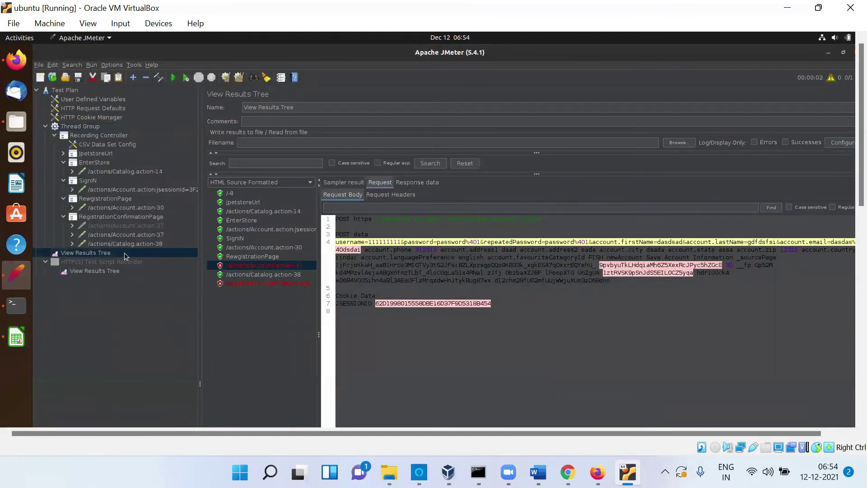
pyautogui.click(139, 236)
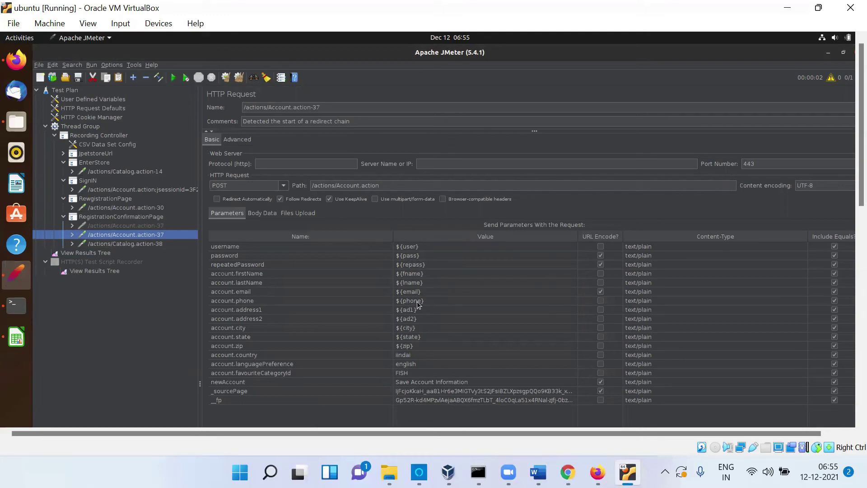
pyautogui.click(96, 253)
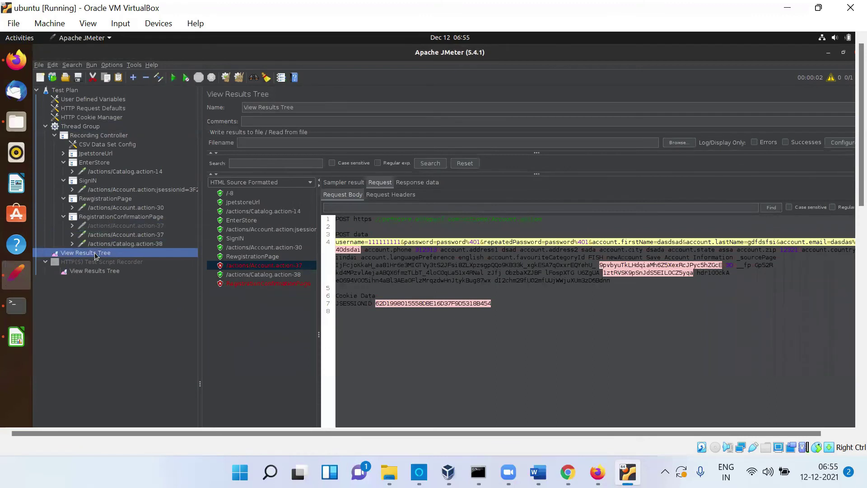
# Set the Thread Group's number of threads to 3 and add a Debug Sampler to it.
pyautogui.click(80, 129)
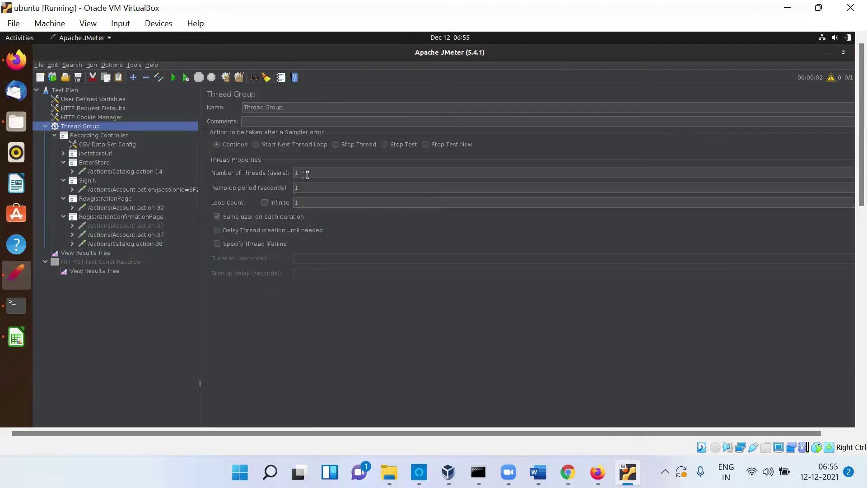
pyautogui.click(307, 175)
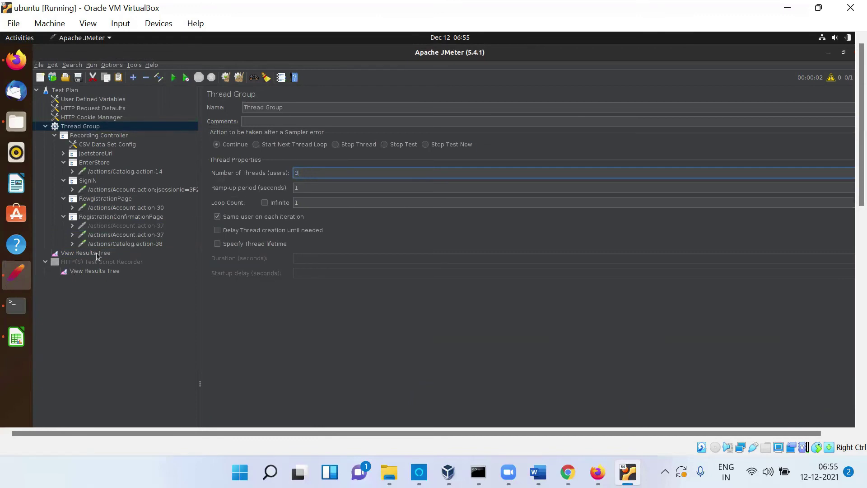
pyautogui.rightClick(89, 124)
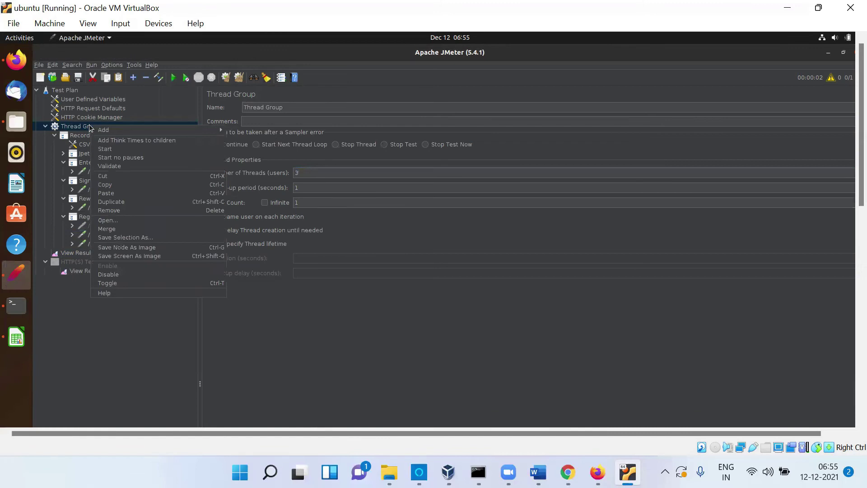
pyautogui.moveTo(104, 130)
pyautogui.moveTo(246, 130)
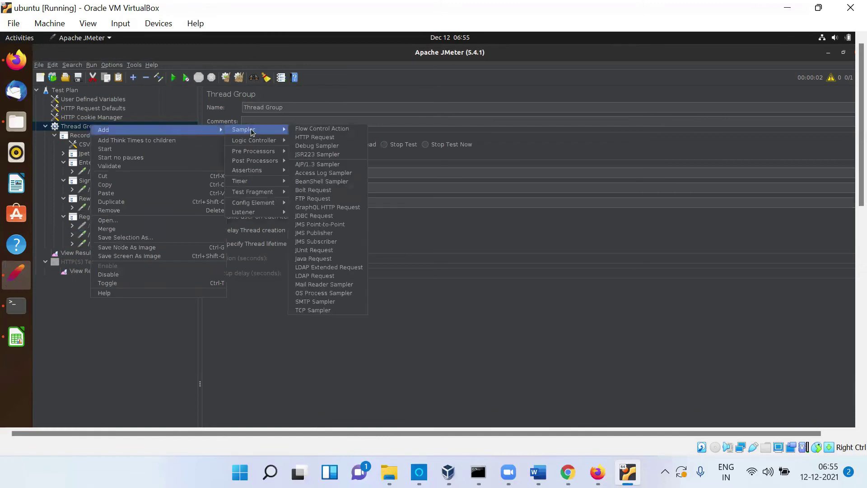
pyautogui.click(317, 146)
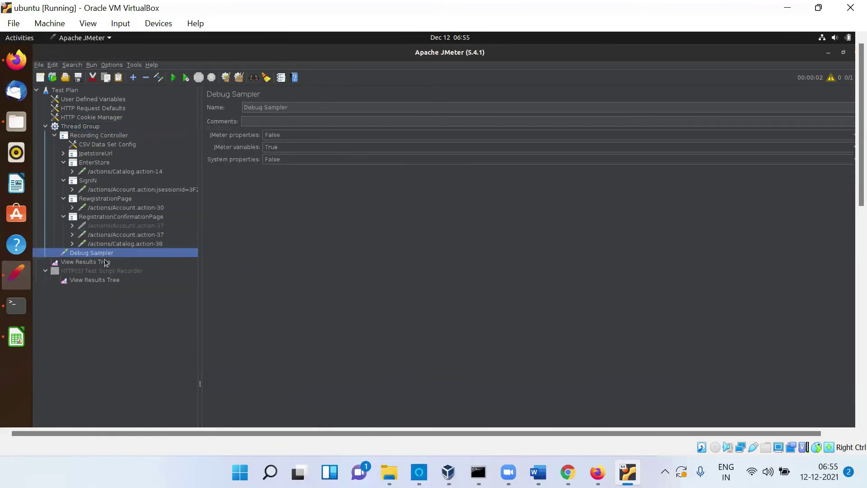
# Clear the View Results Tree results and start the full test without saving the plan.
pyautogui.click(85, 262)
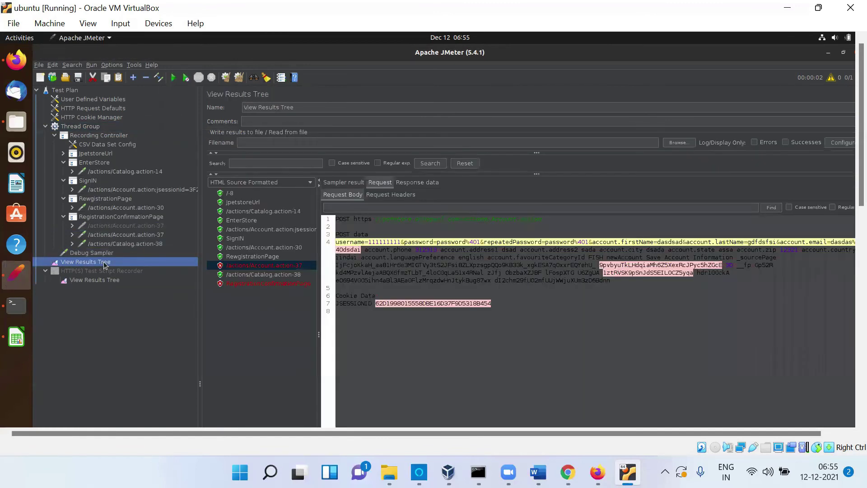
pyautogui.click(227, 79)
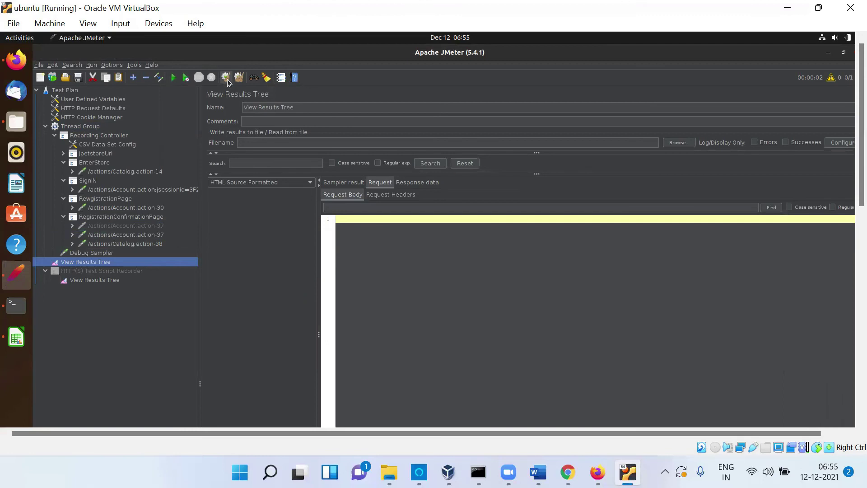
pyautogui.click(174, 77)
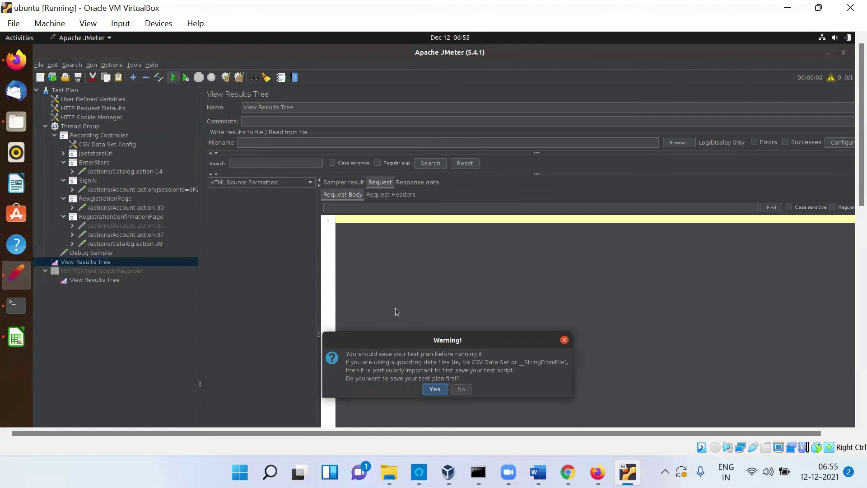
pyautogui.click(461, 390)
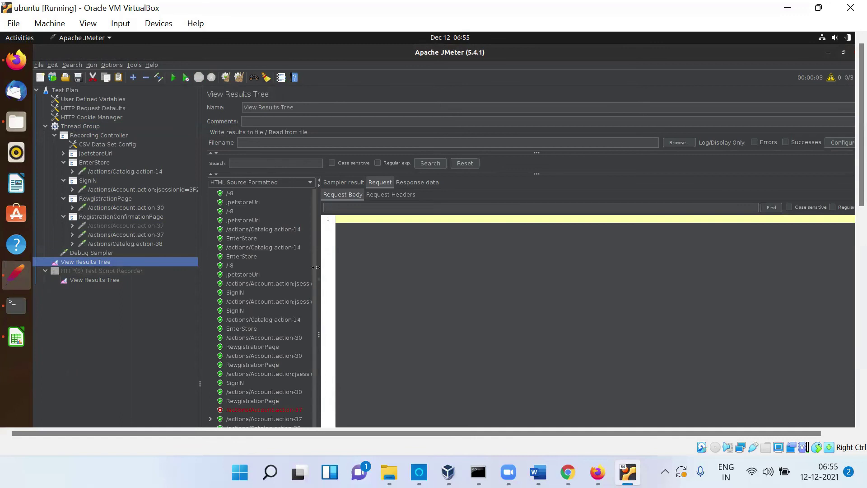
# Examine the username values in the request bodies of the three threads' /actions/Account.action-37 samples, expanding the redirected samples to their first sub-requests.
pyautogui.scroll(-2, 315, 316)
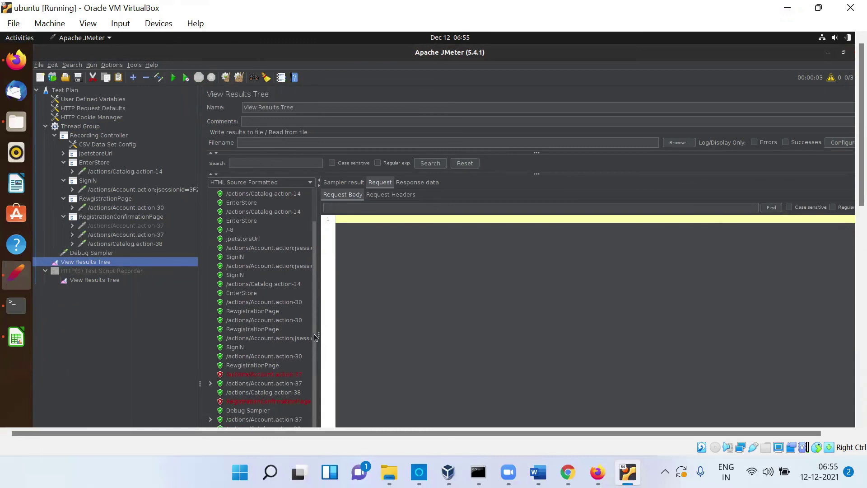
pyautogui.scroll(2, 315, 335)
pyautogui.click(264, 410)
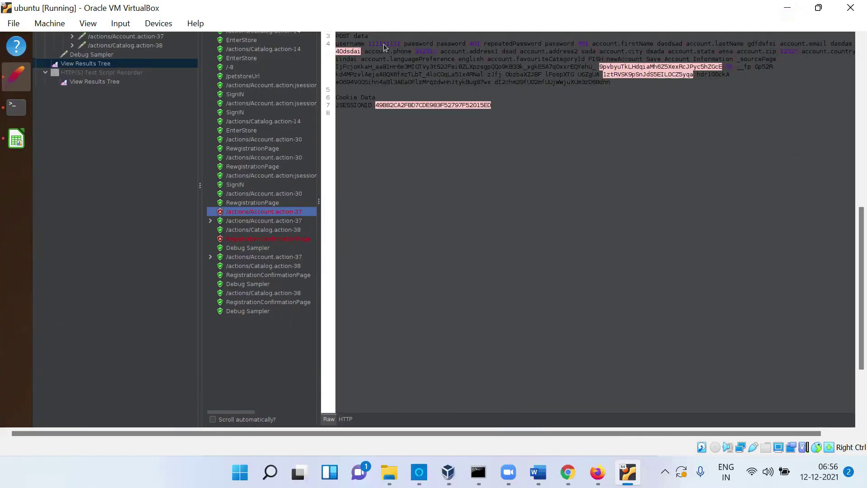
pyautogui.click(211, 257)
pyautogui.click(256, 266)
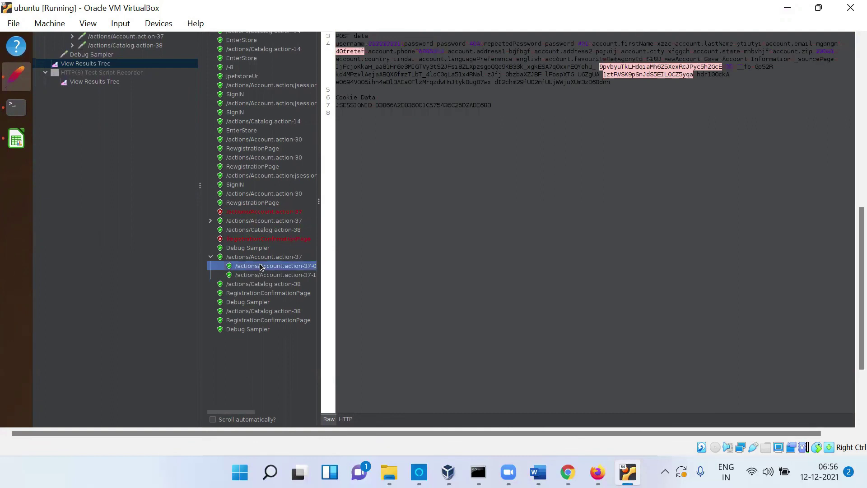
pyautogui.click(381, 45)
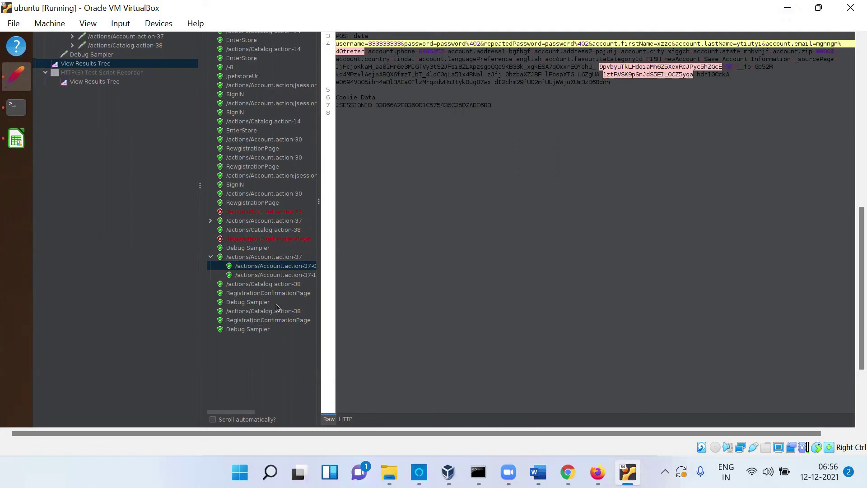
pyautogui.click(210, 221)
pyautogui.click(248, 231)
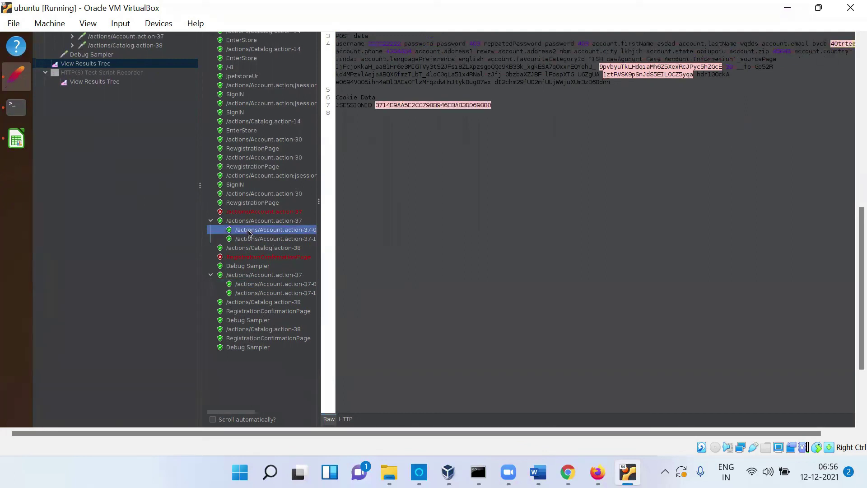
pyautogui.click(379, 44)
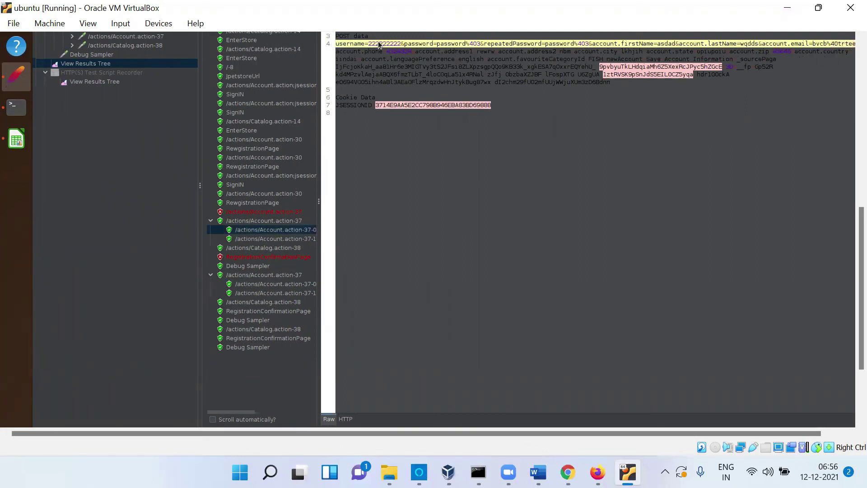